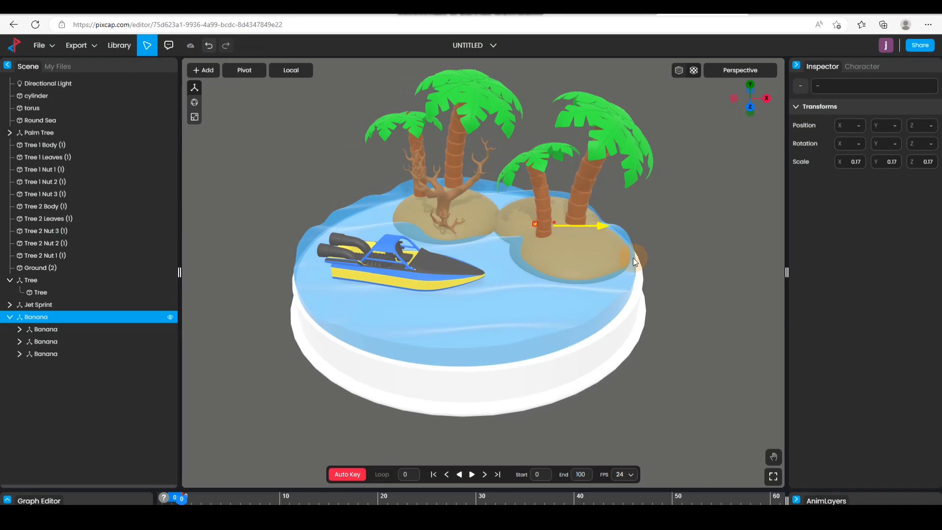
# Select the banana and turn it to a new angle on the sand with the Rotate tool (E).
pyautogui.keyDown('shift'); pyautogui.click(574, 253); pyautogui.keyUp('shift')
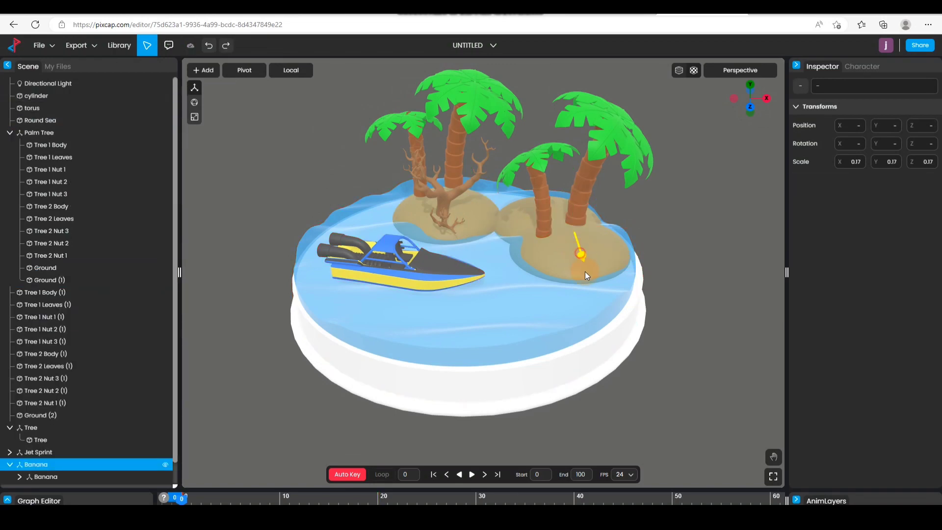
pyautogui.moveTo(593, 292); pyautogui.dragTo(423, 240)
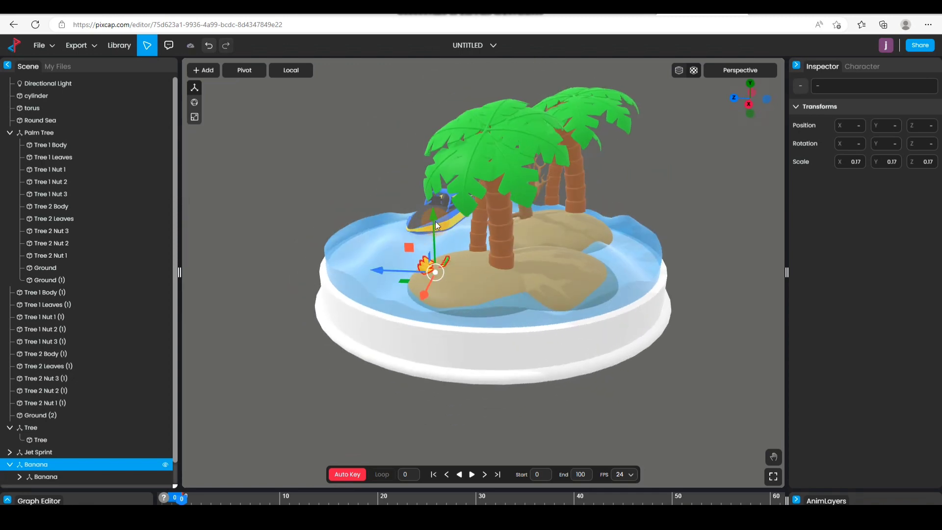
pyautogui.moveTo(446, 330); pyautogui.dragTo(451, 305)
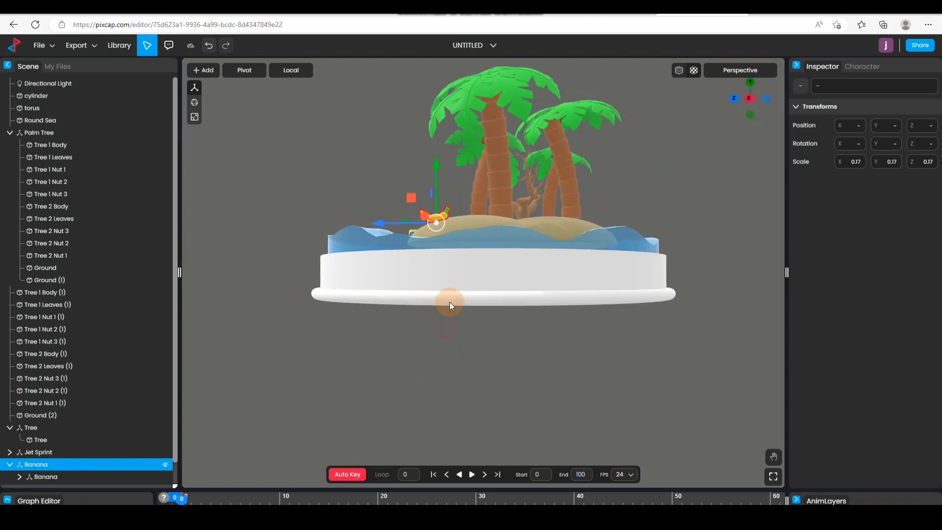
pyautogui.scroll(5, 434, 255)
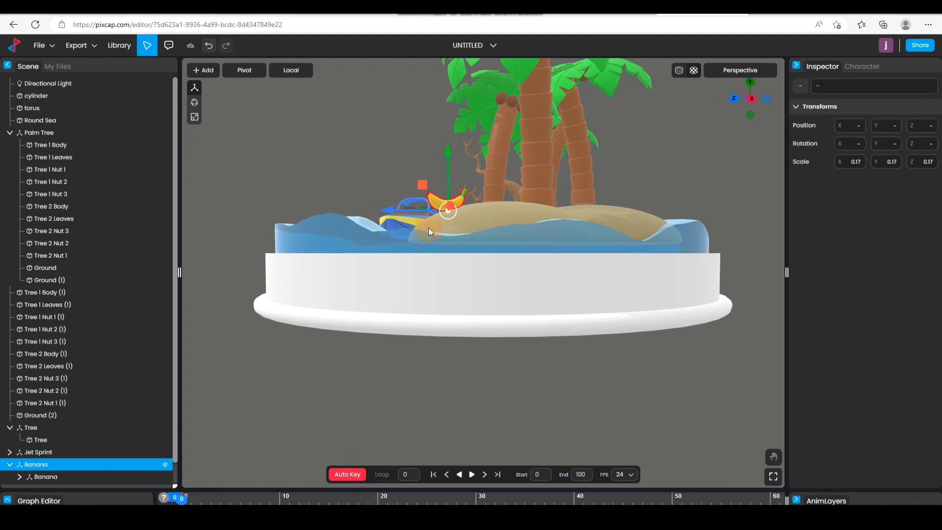
pyautogui.press('e')
pyautogui.moveTo(409, 237); pyautogui.dragTo(425, 255)
pyautogui.click(406, 334)
pyautogui.moveTo(360, 282); pyautogui.dragTo(446, 274)
pyautogui.moveTo(508, 243); pyautogui.dragTo(457, 302)
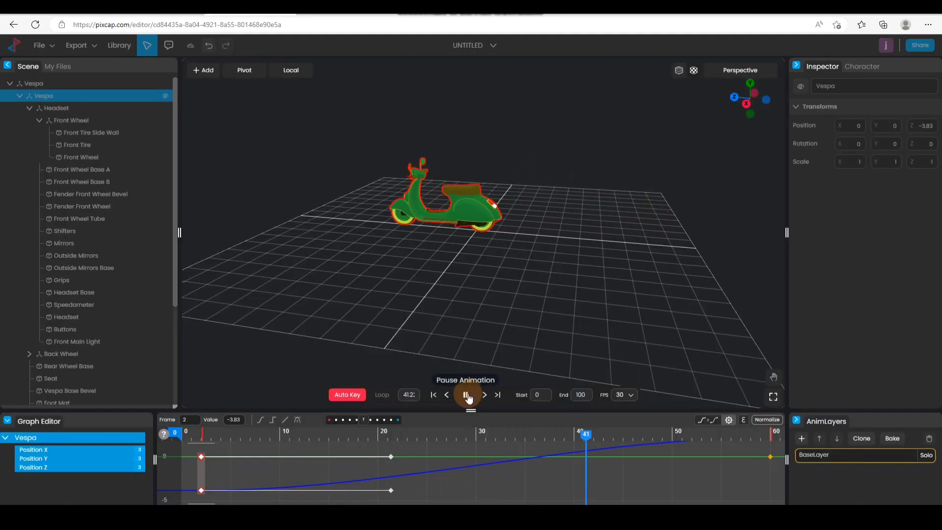
# Pause the blue Vespa animation and orbit to an elevated view of the scooter.
pyautogui.click(467, 395)
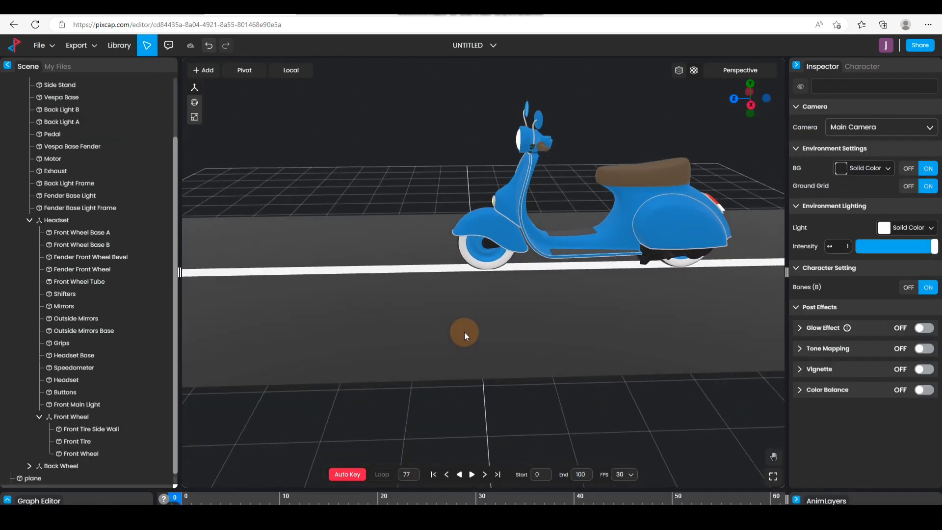
pyautogui.moveTo(464, 332); pyautogui.dragTo(525, 299)
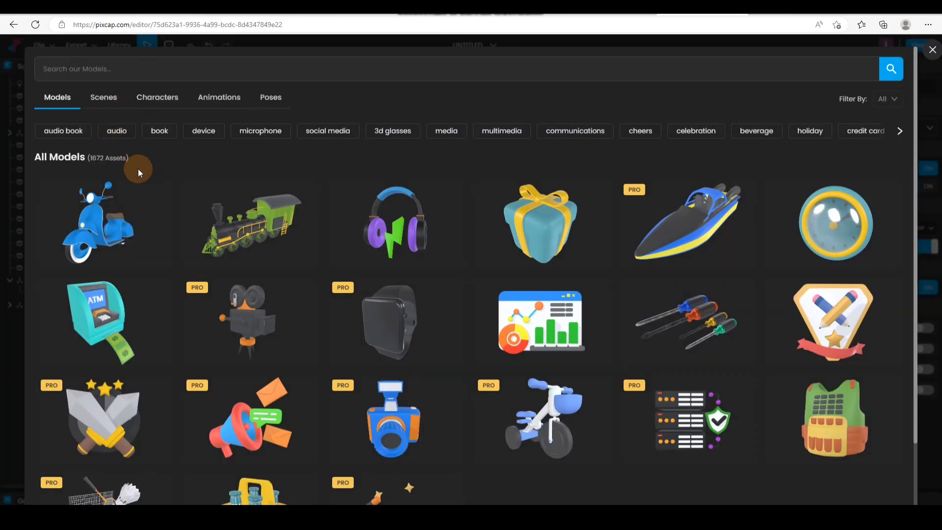
# Drag the Ground colour picker handle to lighten the island's ground to pale cream.
pyautogui.scroll(-9, 427, 252)
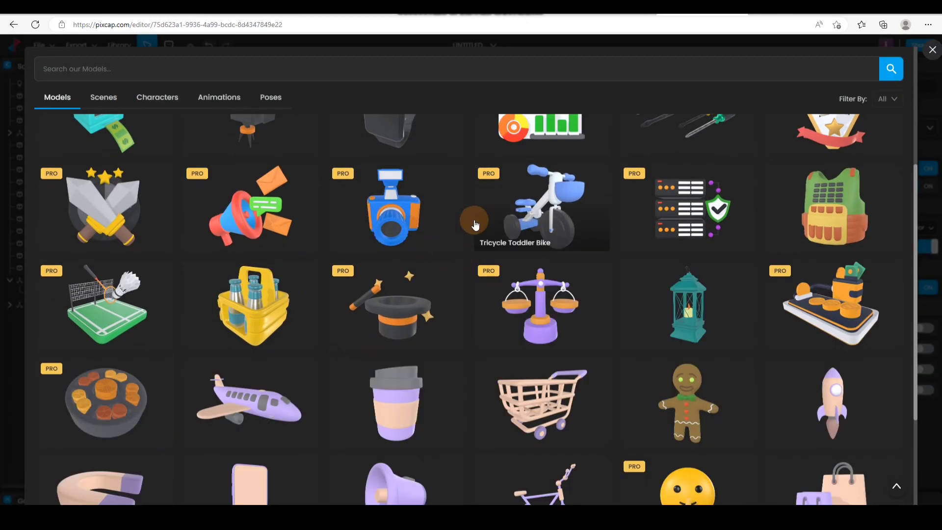
pyautogui.scroll(-5, 478, 267)
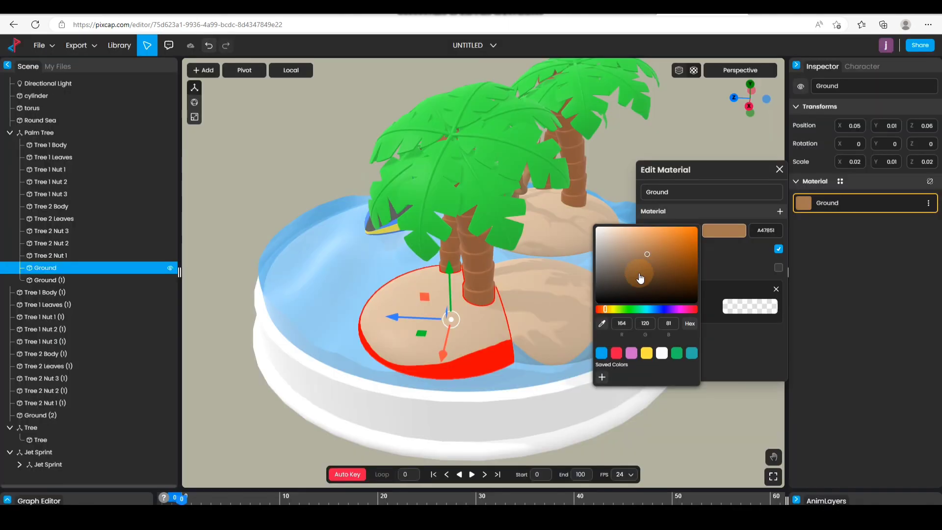
pyautogui.moveTo(640, 278); pyautogui.dragTo(613, 243)
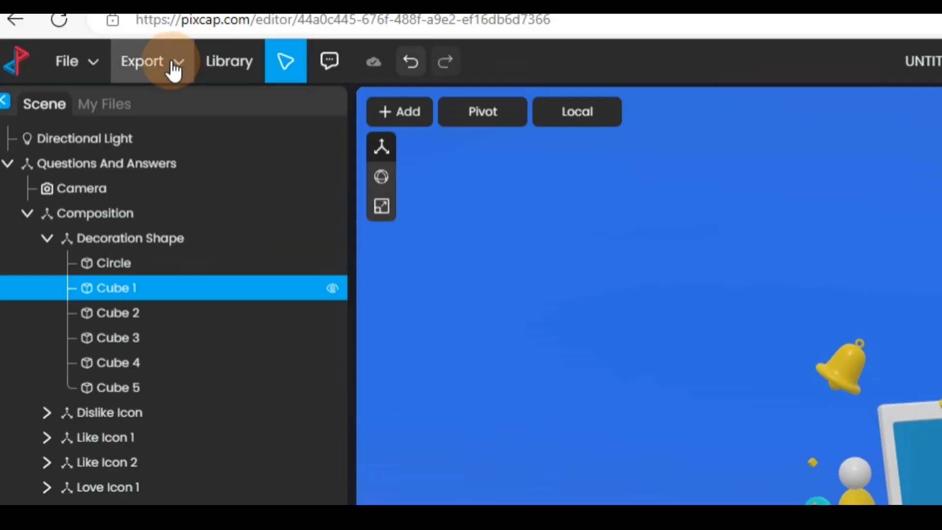
# Show the export format list and play the Questions And Answers scene preview.
pyautogui.click(164, 64)
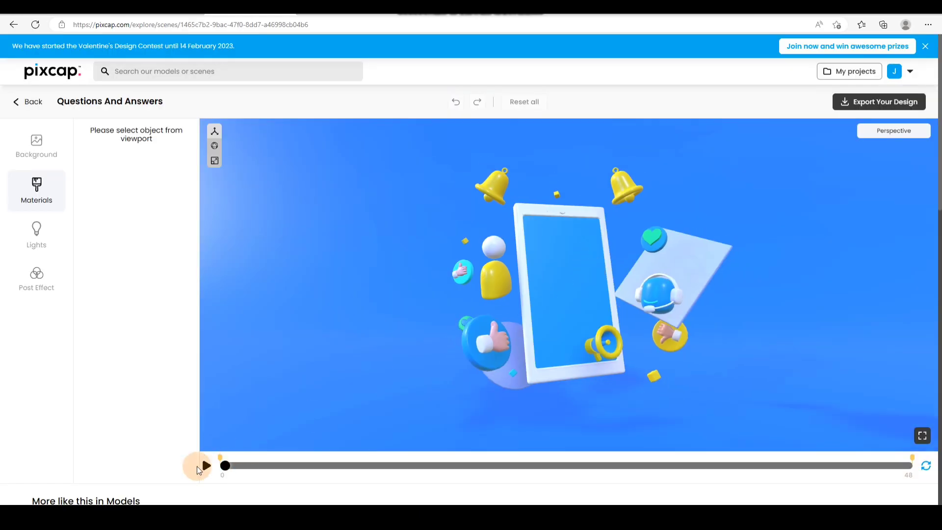
pyautogui.click(199, 467)
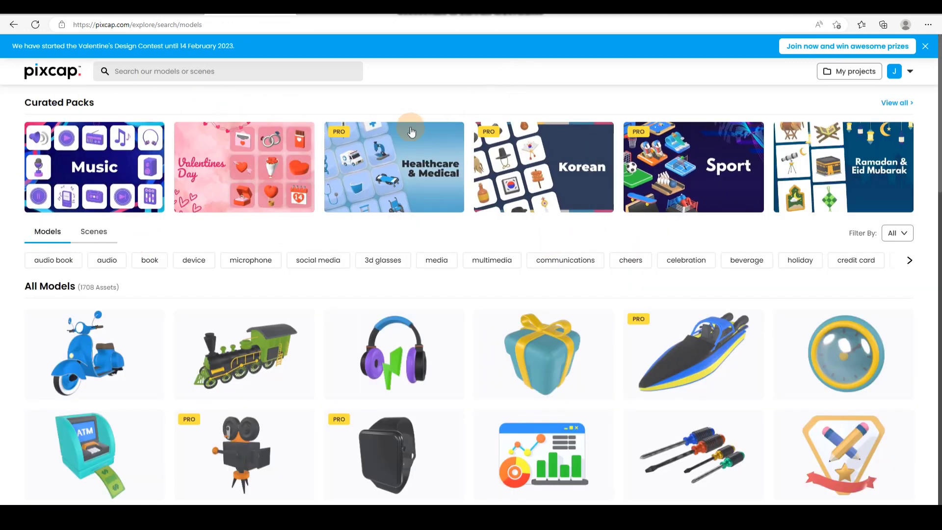
# Check the account options, then scroll through the Models gallery.
pyautogui.click(911, 73)
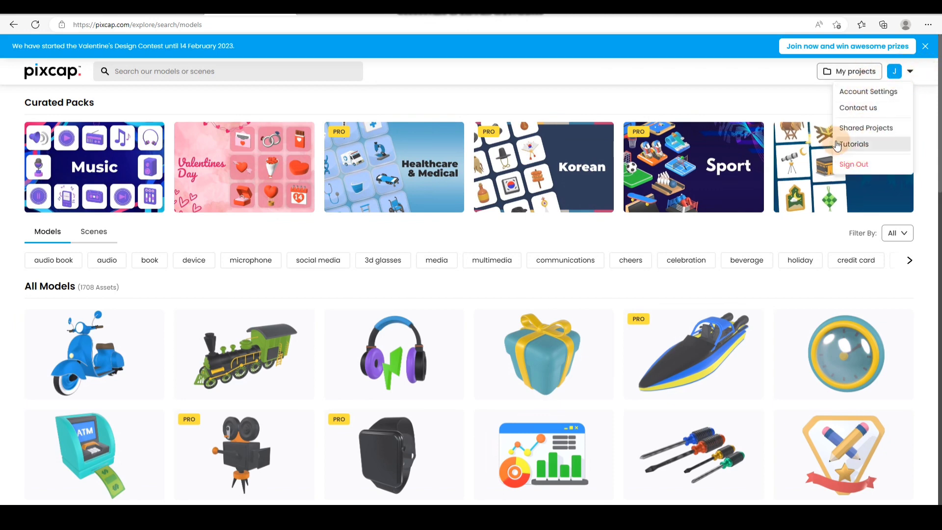
pyautogui.click(911, 73)
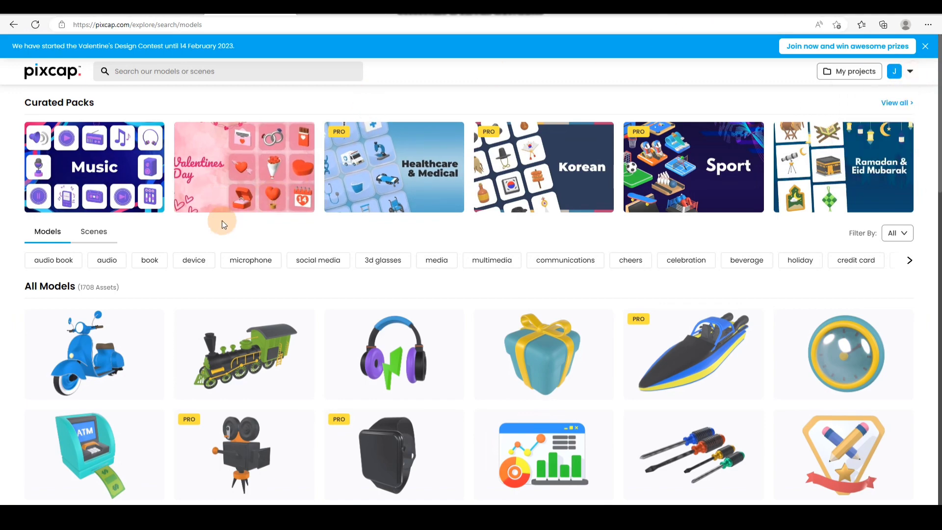
pyautogui.scroll(-3, 502, 243)
pyautogui.scroll(-15, 502, 244)
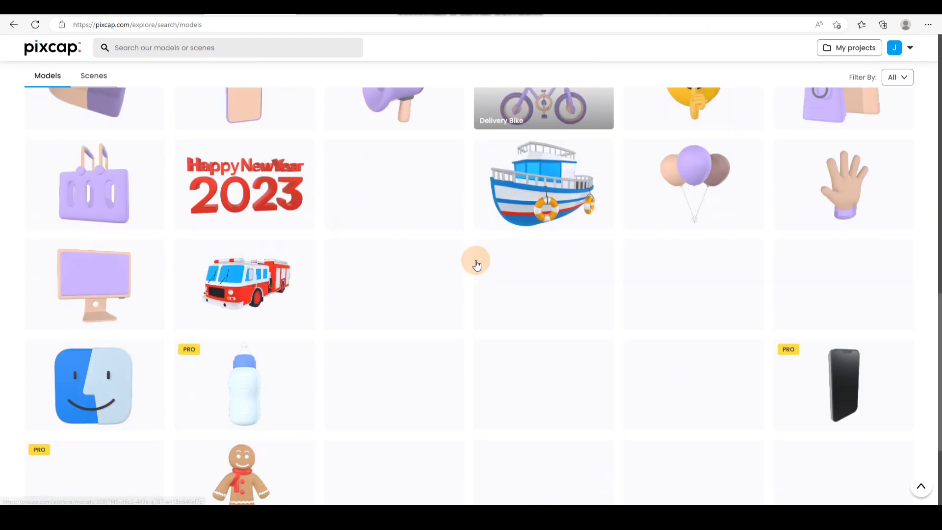
pyautogui.scroll(-15, 465, 252)
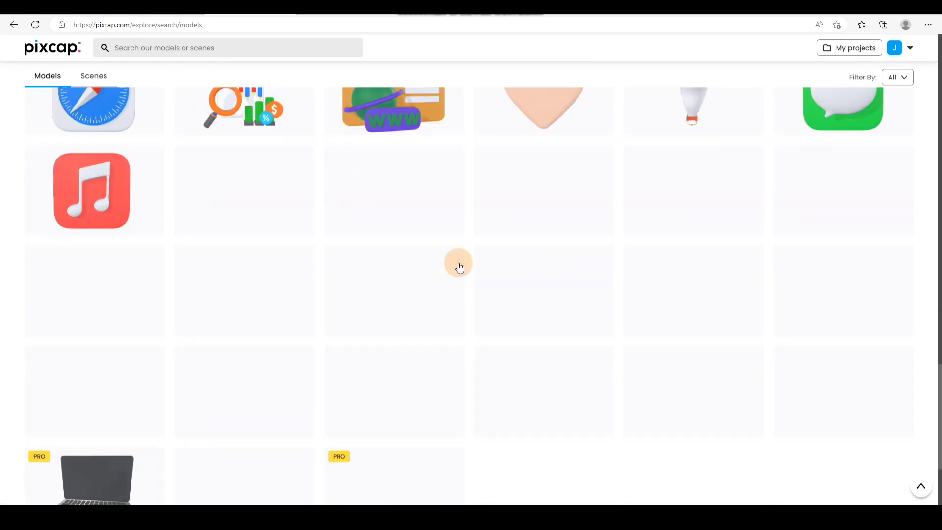
pyautogui.scroll(-15, 361, 312)
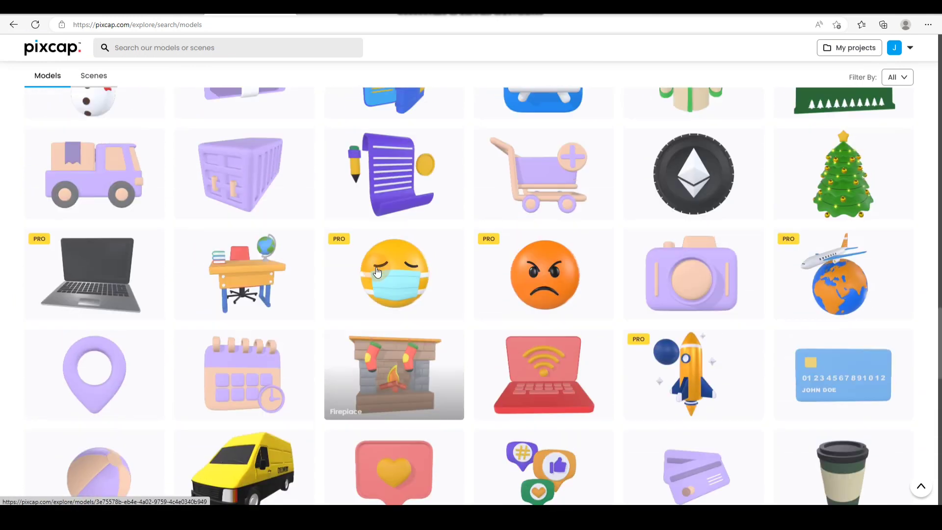
pyautogui.scroll(5, 268, 219)
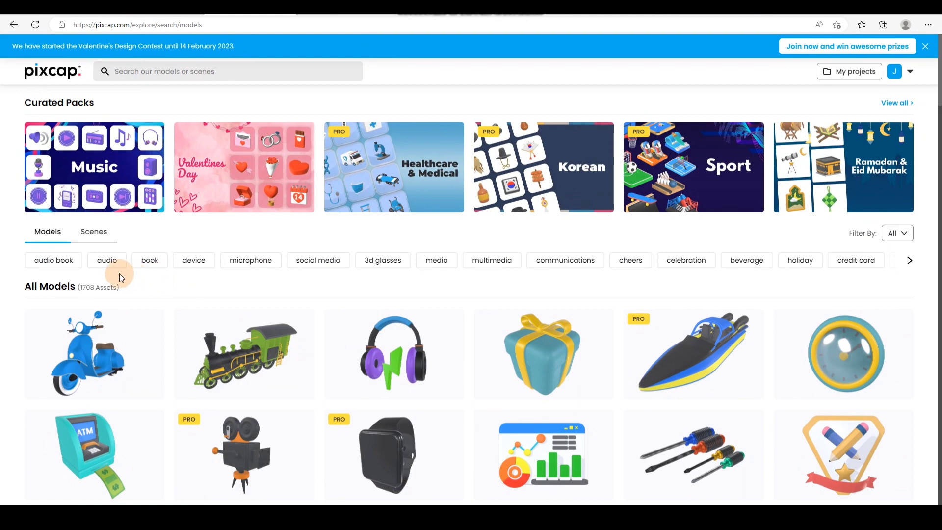
# Browse the Scenes gallery, then go to My projects with its two UNTITLED projects.
pyautogui.click(95, 233)
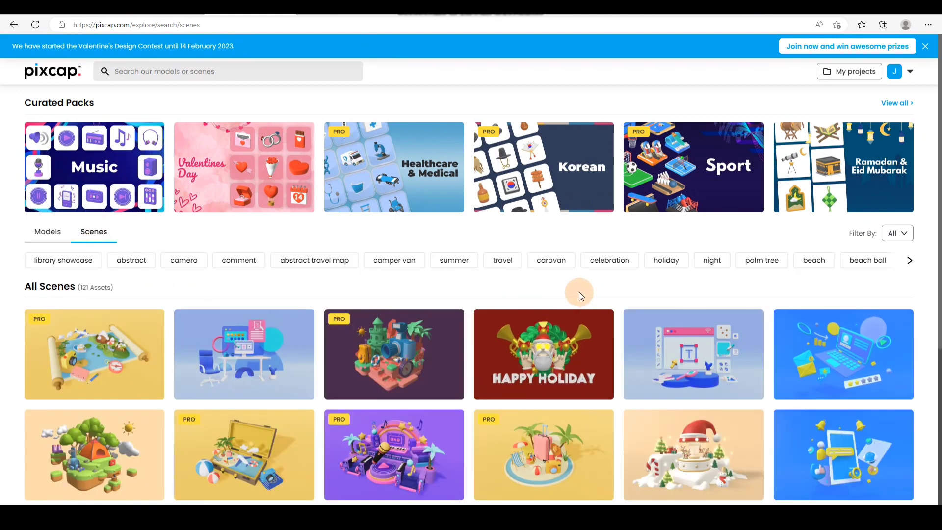
pyautogui.scroll(-3, 600, 290)
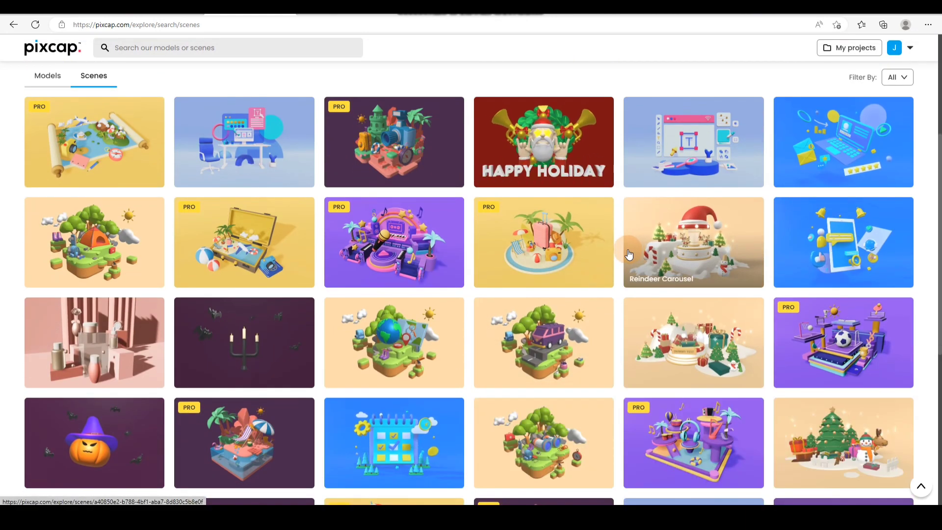
pyautogui.scroll(4, 345, 286)
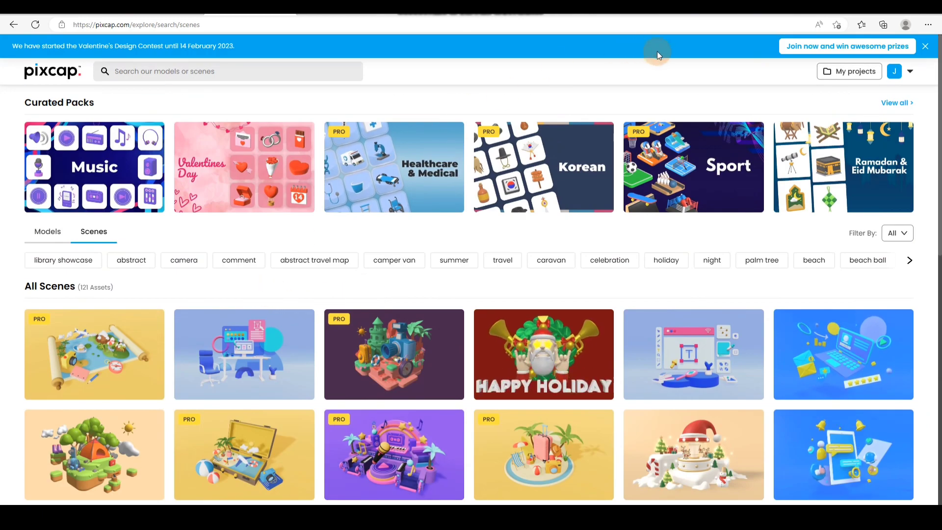
pyautogui.click(866, 74)
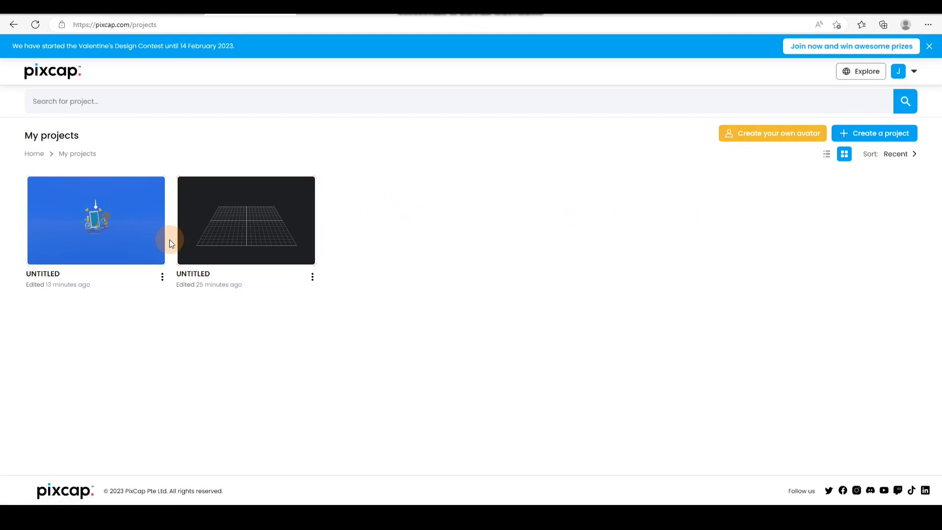
# Create a new project from the My projects page.
pyautogui.click(861, 134)
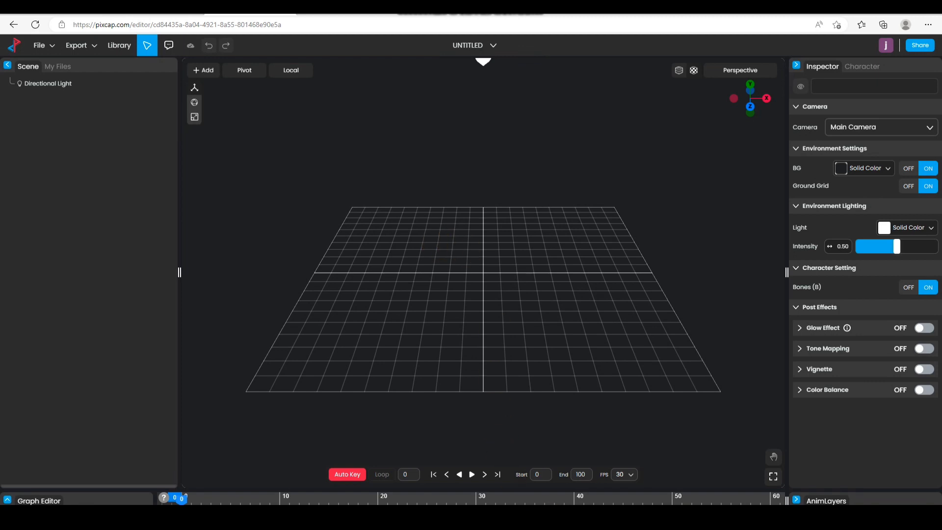
pyautogui.hotkey('alt', 'Tab')
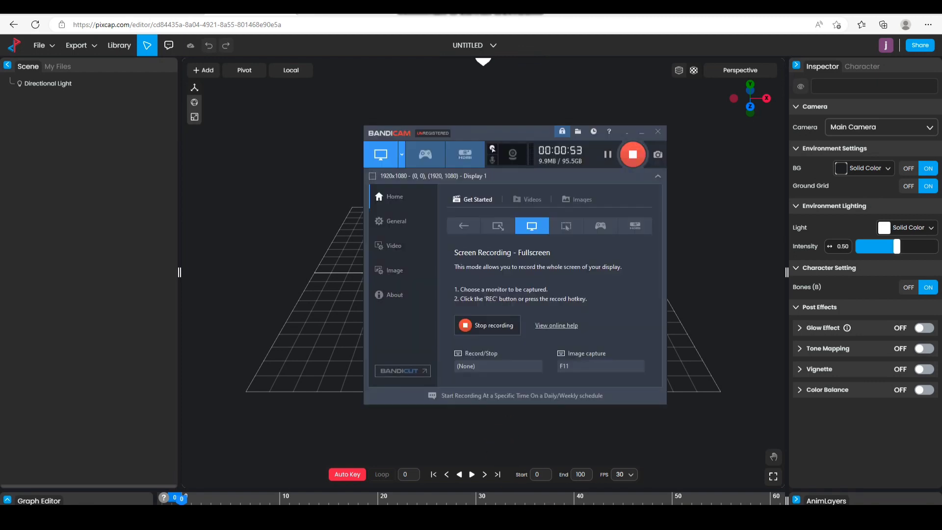
pyautogui.click(592, 449)
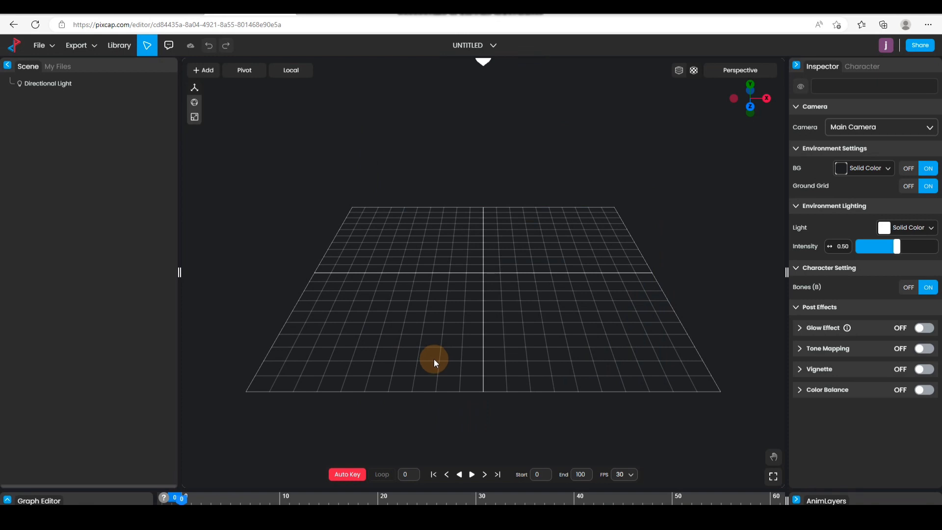
pyautogui.press('super')
pyautogui.press('super')
pyautogui.moveTo(440, 334); pyautogui.dragTo(469, 331)
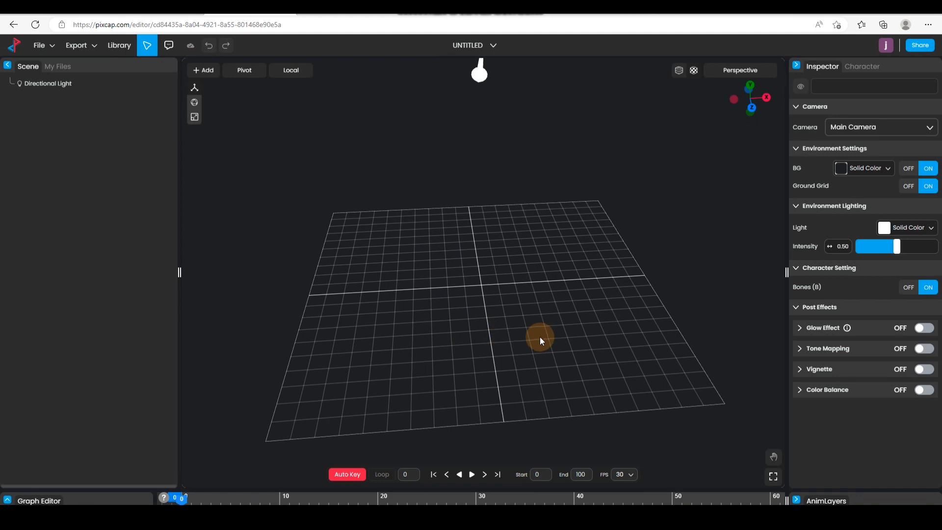
pyautogui.moveTo(530, 353)
pyautogui.mouseDown()
pyautogui.moveTo(512, 354)
pyautogui.moveTo(530, 352)
pyautogui.mouseUp()
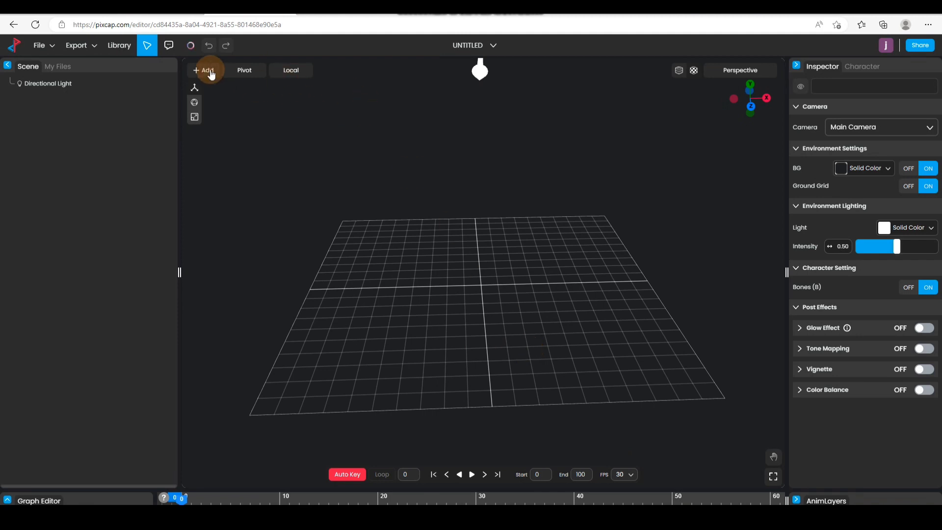
# Add a cube to the scene and nudge it along its X axis.
pyautogui.click(210, 73)
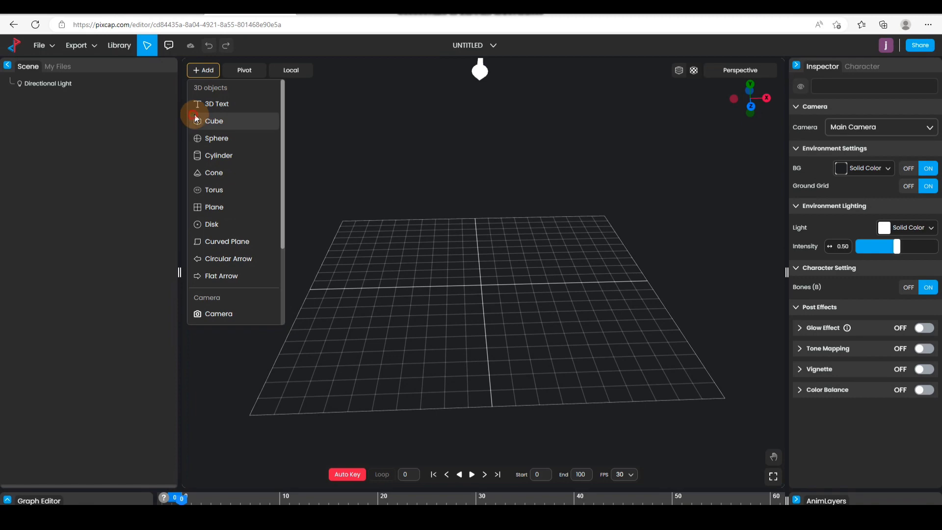
pyautogui.click(211, 121)
pyautogui.click(489, 329)
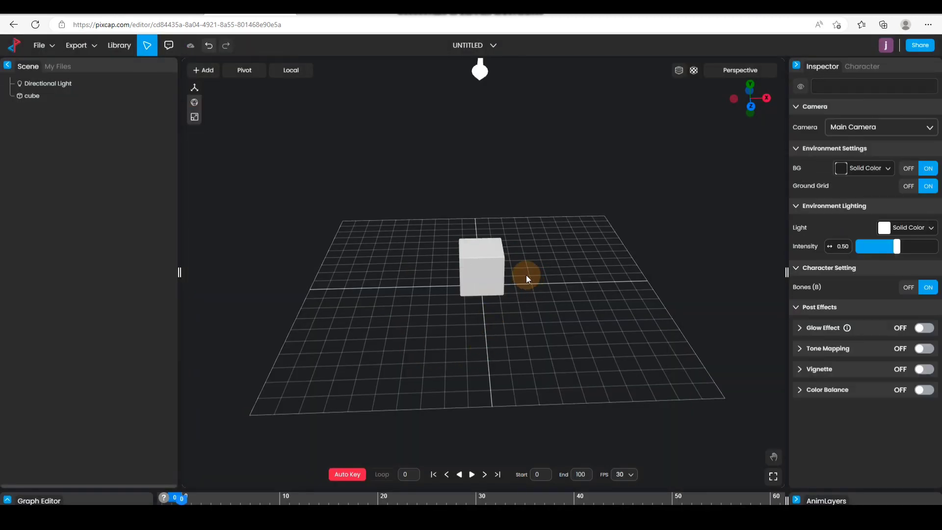
pyautogui.click(503, 265)
pyautogui.moveTo(544, 265)
pyautogui.mouseDown()
pyautogui.moveTo(406, 268)
pyautogui.moveTo(648, 269)
pyautogui.moveTo(540, 297)
pyautogui.moveTo(540, 282)
pyautogui.mouseUp()
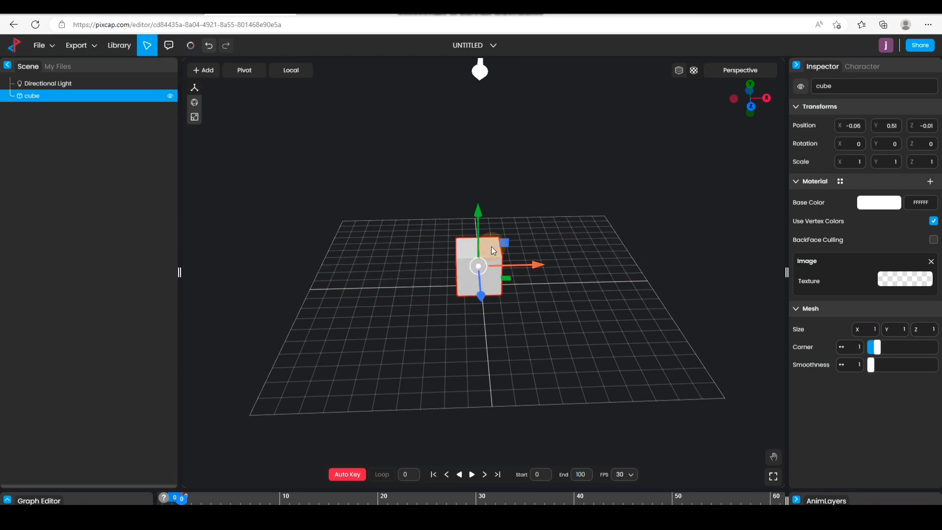
# Rotate the cube around its vertical axis, then resize it with the Scale tool.
pyautogui.click(195, 102)
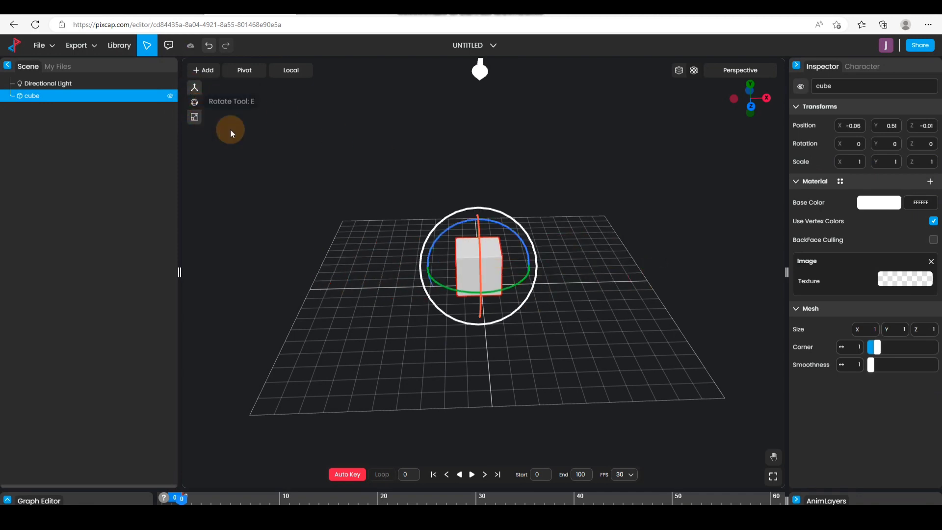
pyautogui.moveTo(515, 290); pyautogui.dragTo(454, 273)
pyautogui.click(194, 117)
pyautogui.moveTo(536, 265)
pyautogui.mouseDown()
pyautogui.moveTo(658, 269)
pyautogui.moveTo(538, 264)
pyautogui.mouseUp()
pyautogui.moveTo(478, 268); pyautogui.dragTo(563, 285)
# Delete the test cube, leaving only the Directional Light.
pyautogui.click(385, 323)
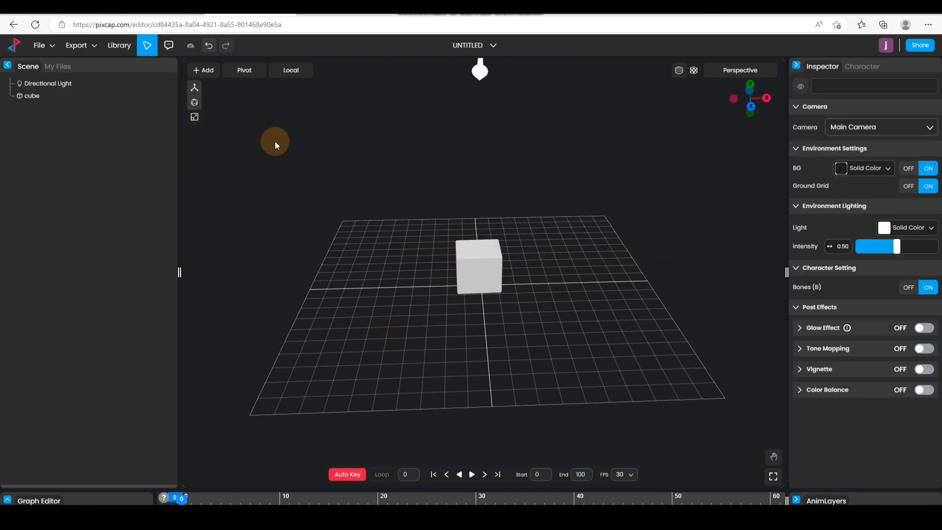
pyautogui.click(467, 274)
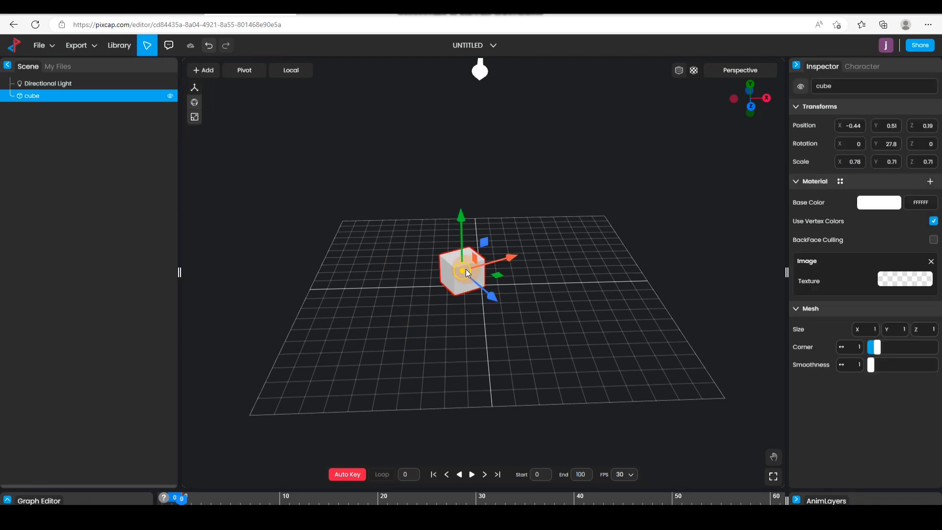
pyautogui.press('Delete')
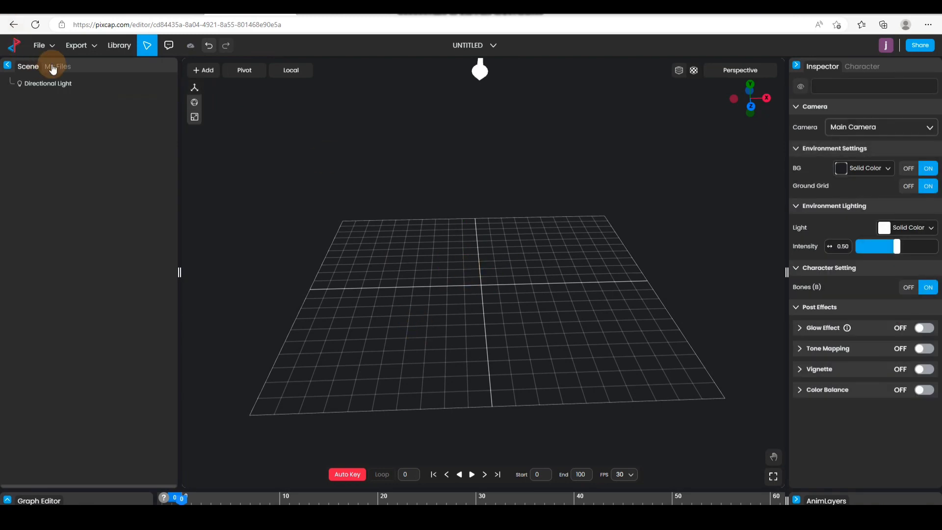
# Open the asset library and scroll through the Models grid.
pyautogui.click(122, 46)
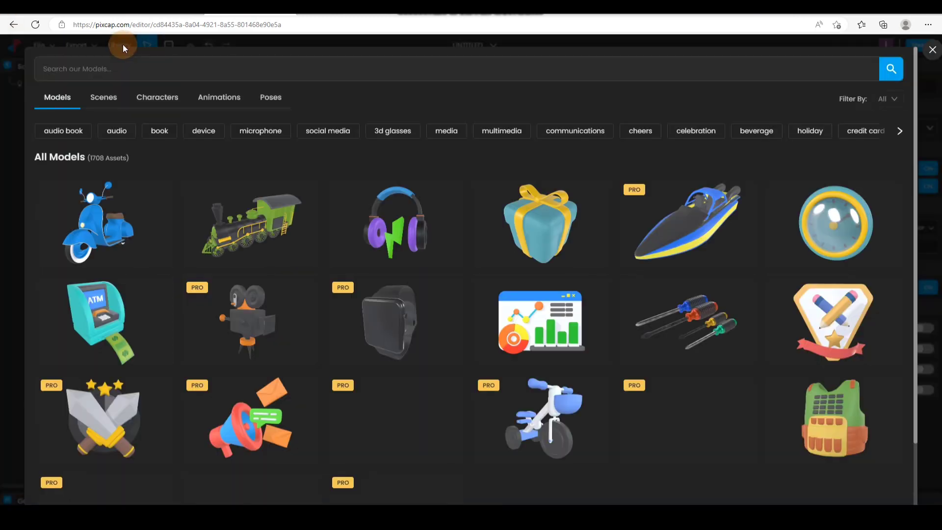
pyautogui.scroll(-7, 350, 219)
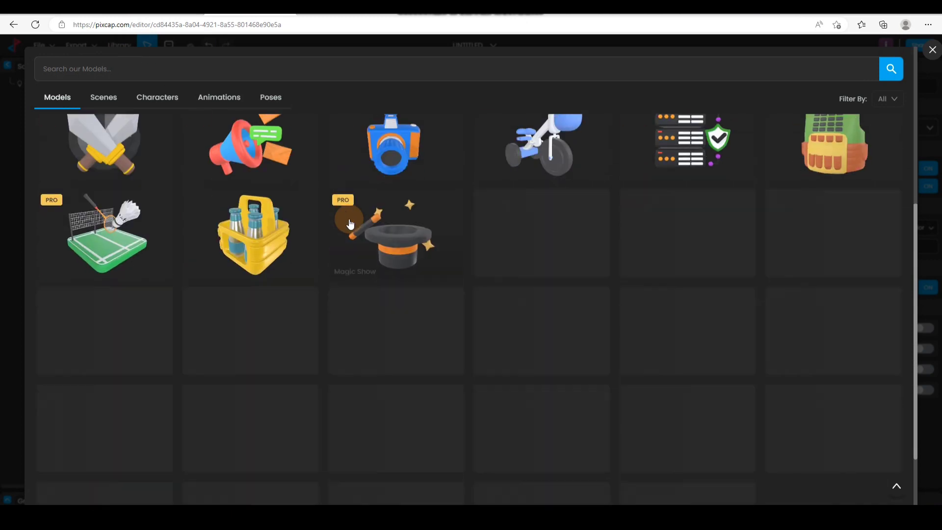
pyautogui.scroll(-5, 375, 244)
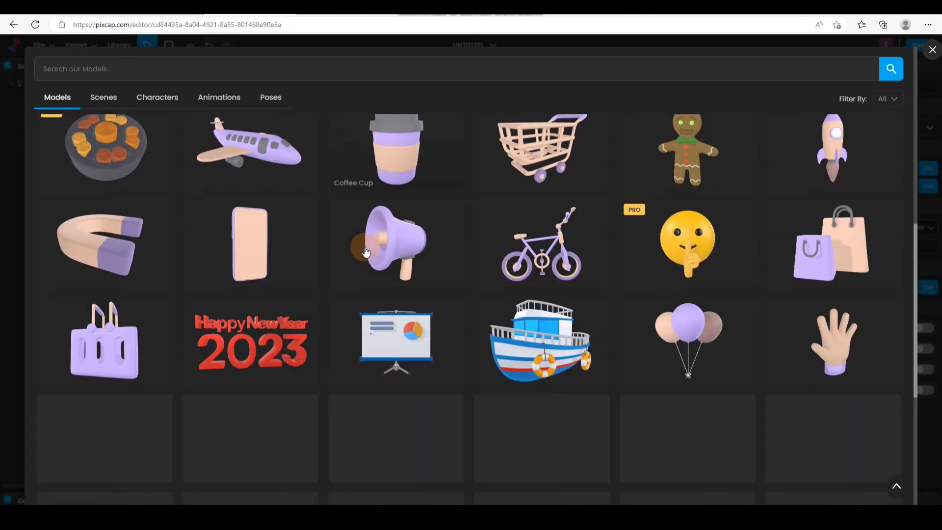
pyautogui.scroll(-10, 374, 247)
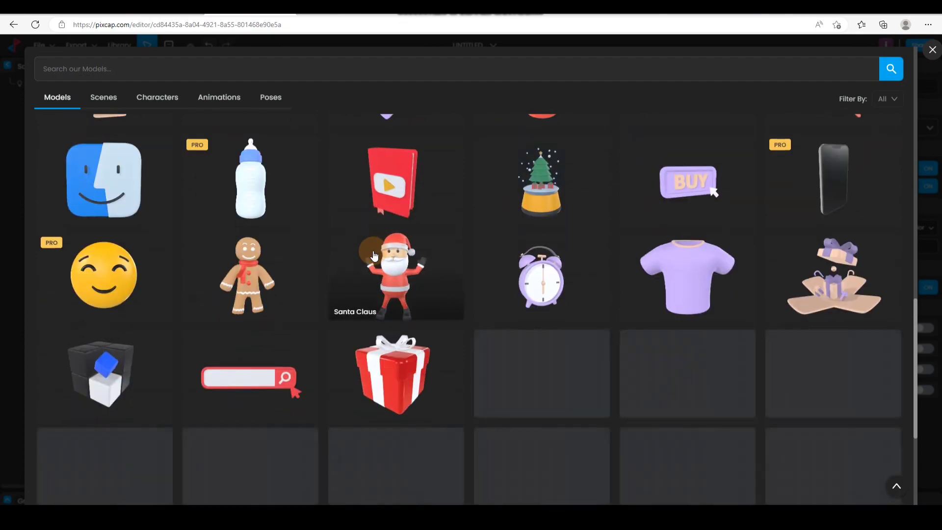
pyautogui.scroll(20, 372, 255)
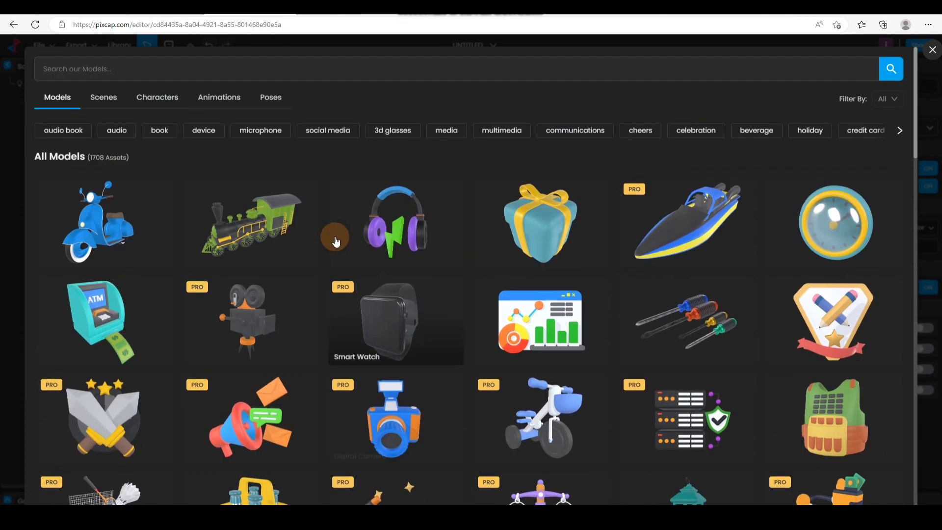
# Browse the Scenes templates and load the Pumpkin Gesture scene.
pyautogui.click(98, 98)
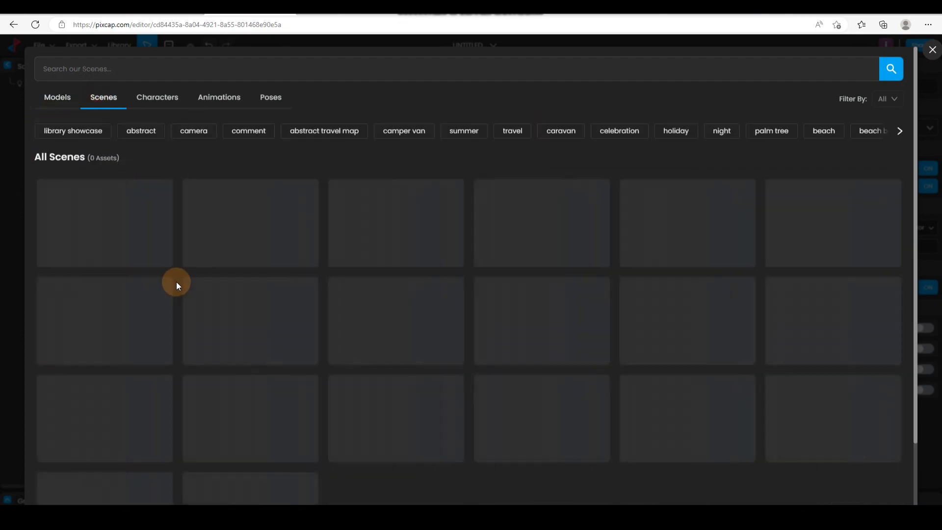
pyautogui.scroll(-5, 402, 284)
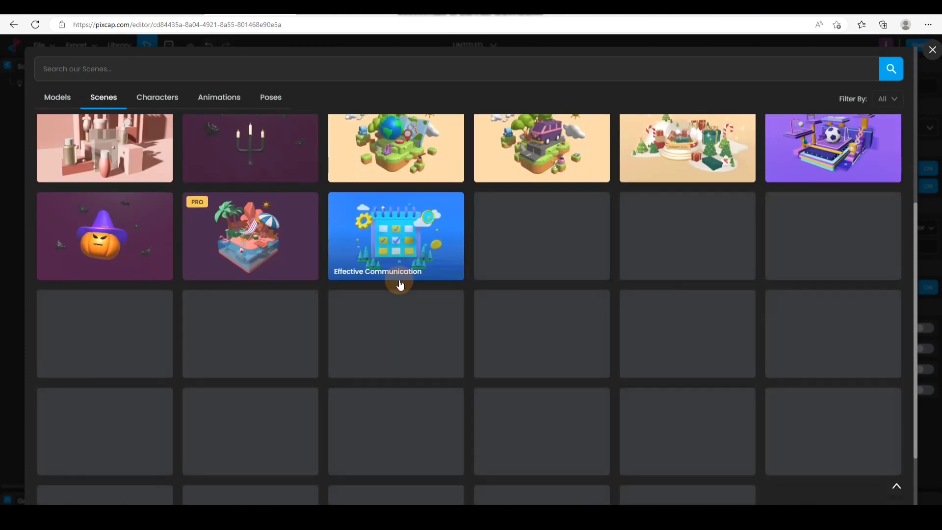
pyautogui.scroll(5, 294, 260)
pyautogui.scroll(-5, 147, 240)
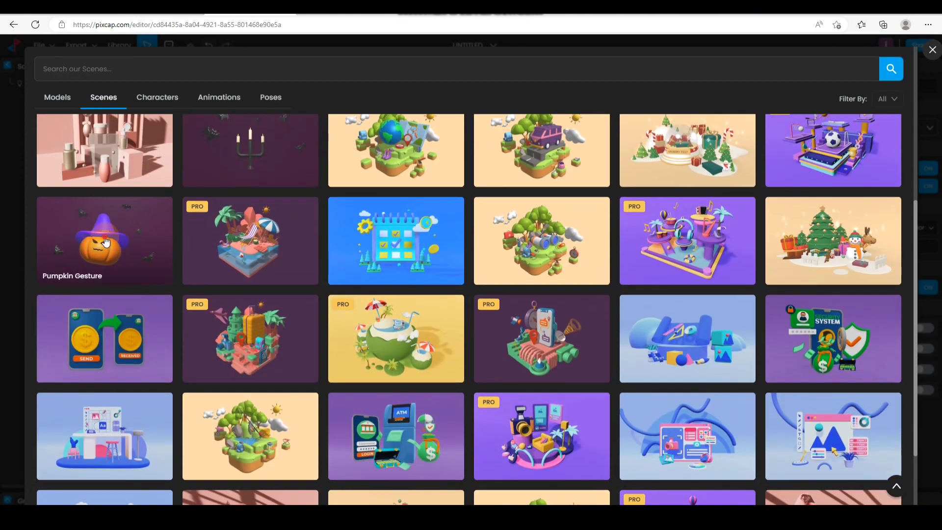
pyautogui.click(171, 240)
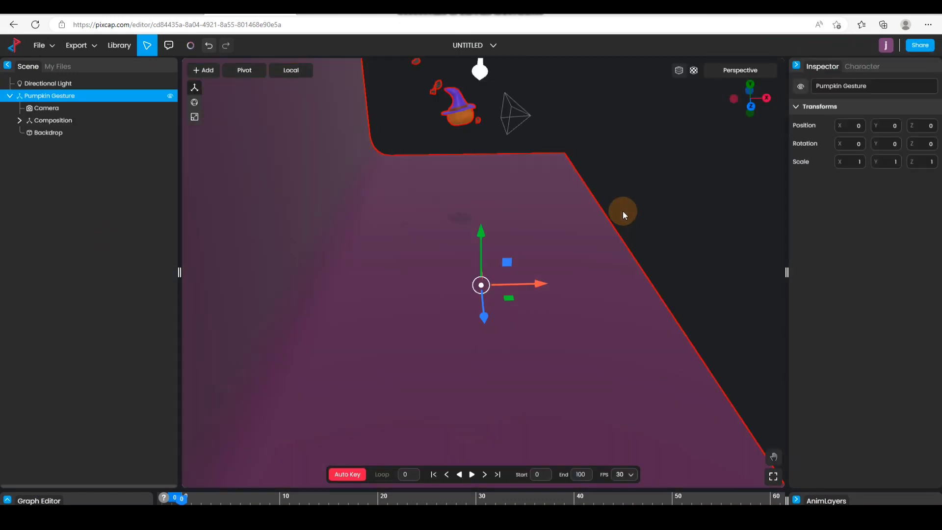
# Orbit to a front view, select the scene camera and look through it.
pyautogui.scroll(-3, 622, 211)
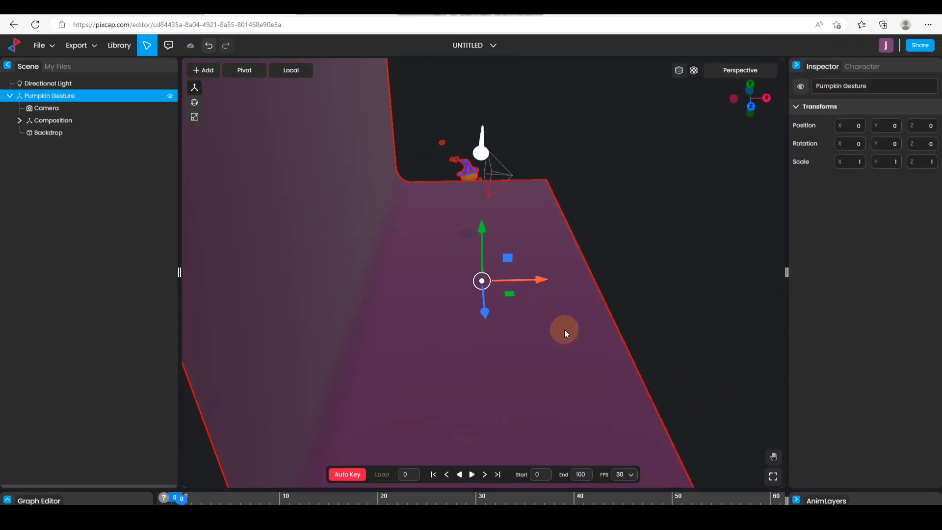
pyautogui.moveTo(564, 333); pyautogui.dragTo(487, 201)
pyautogui.moveTo(533, 311); pyautogui.dragTo(528, 307)
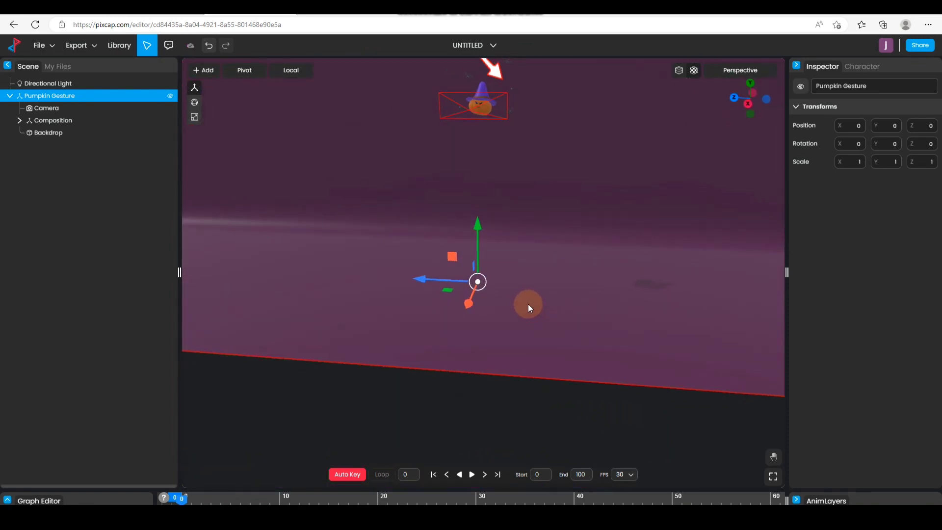
pyautogui.click(477, 109)
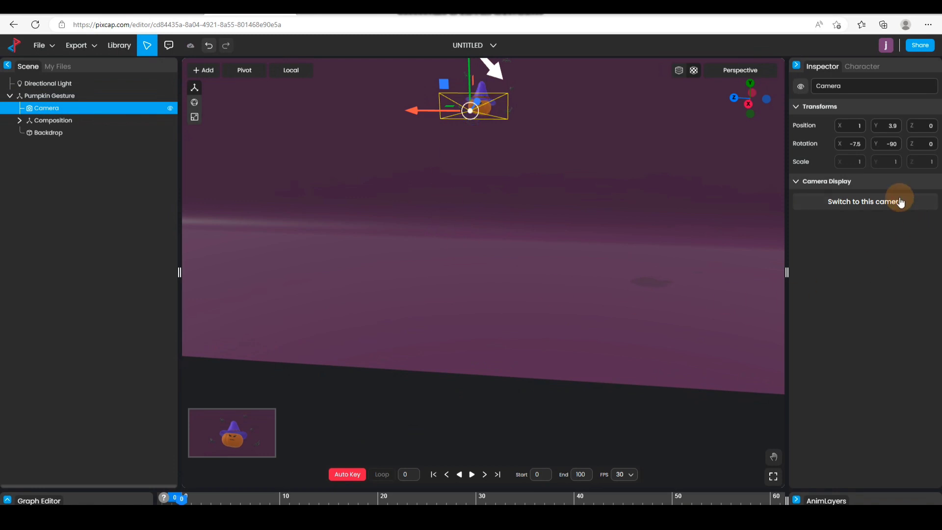
pyautogui.click(880, 202)
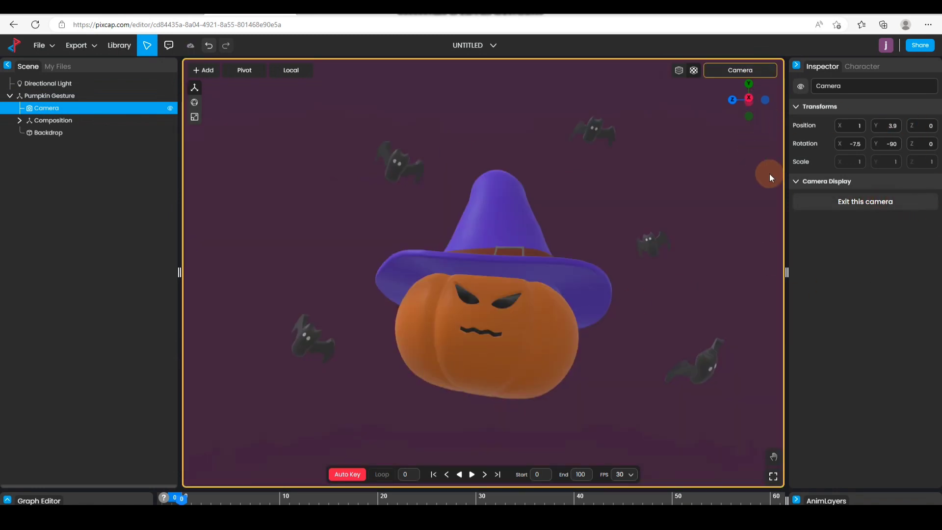
# Play and pause the pumpkin animation, swing the camera slightly, then re-enter the camera view.
pyautogui.click(472, 473)
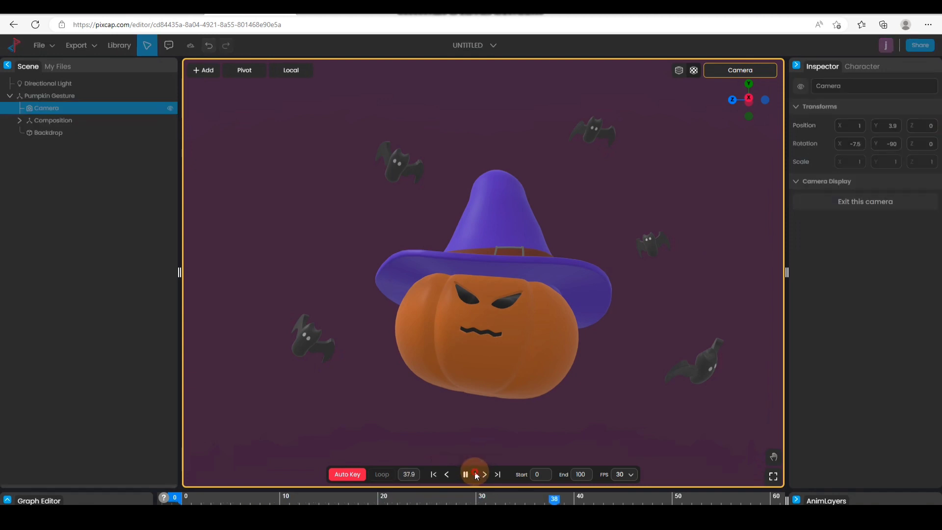
pyautogui.click(465, 474)
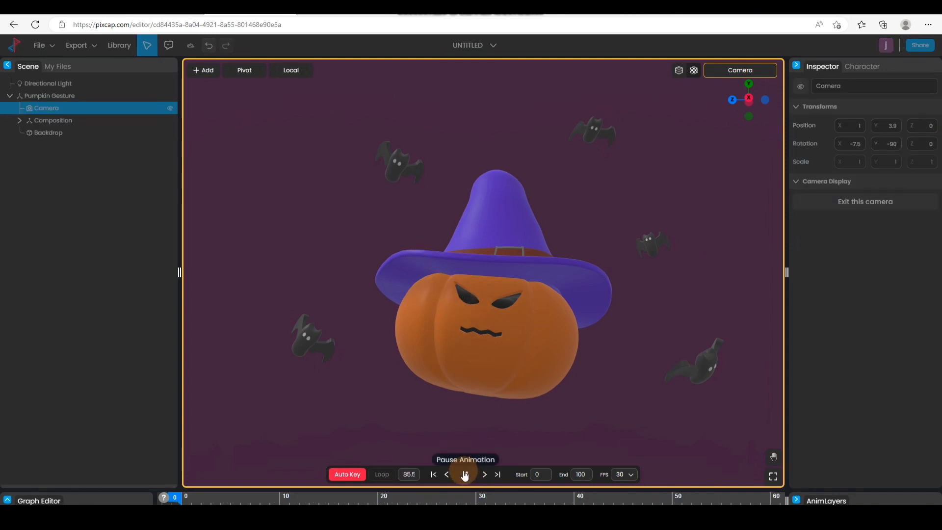
pyautogui.moveTo(461, 302)
pyautogui.mouseDown()
pyautogui.moveTo(465, 328)
pyautogui.moveTo(464, 304)
pyautogui.mouseUp()
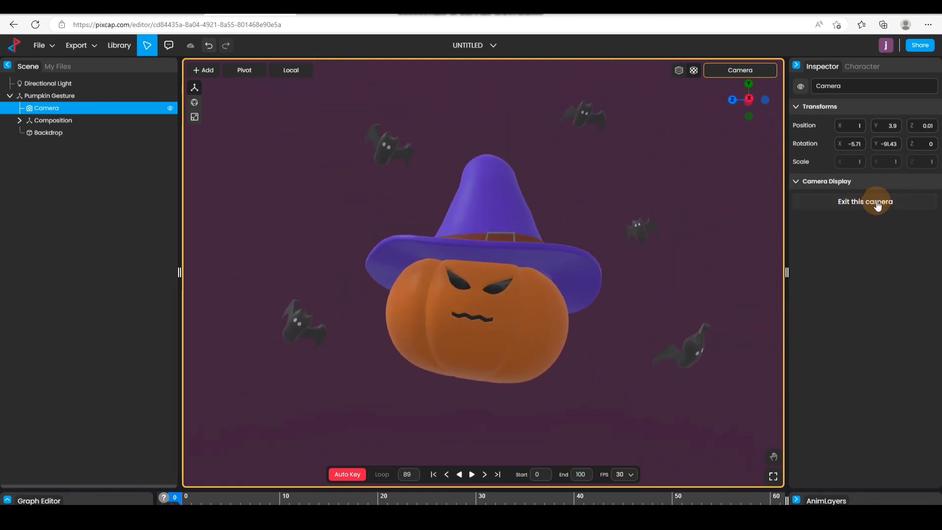
pyautogui.click(878, 205)
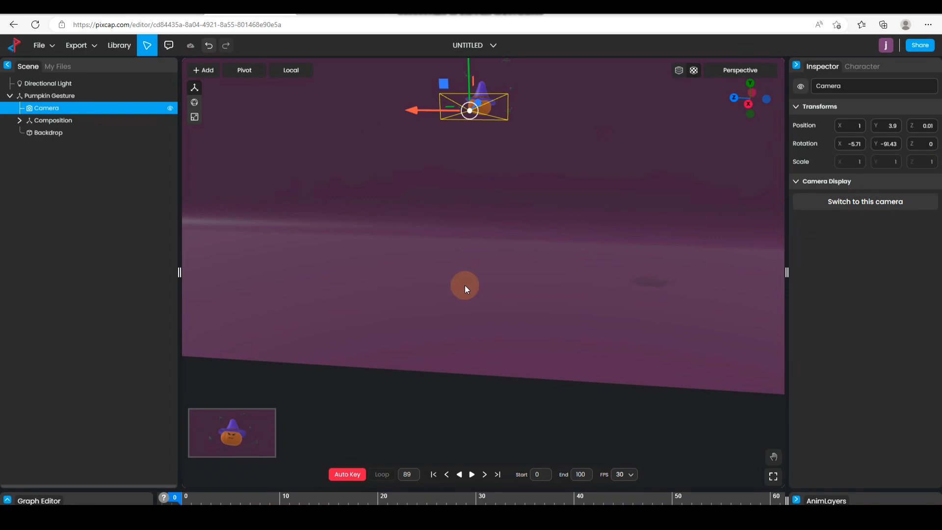
pyautogui.click(870, 205)
pyautogui.click(434, 304)
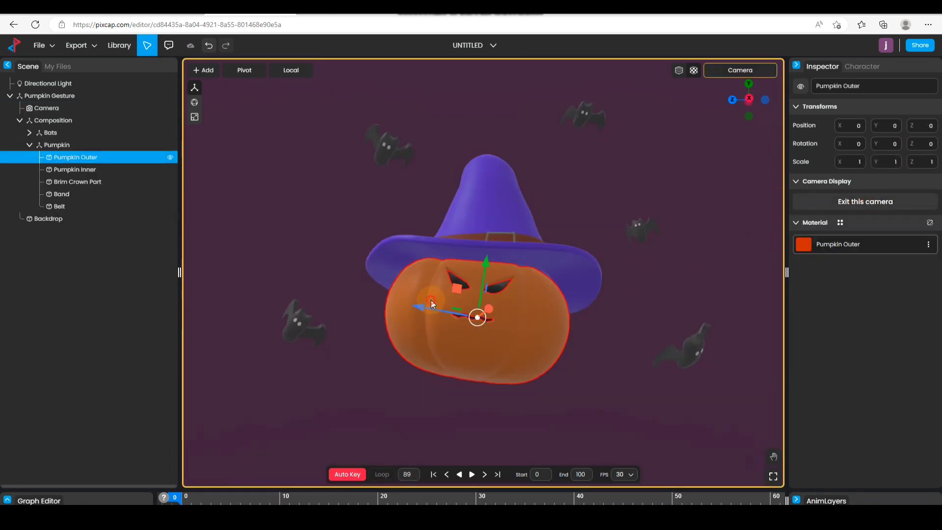
# Set the Pumpkin Outer material's Base Color to a muted yellow.
pyautogui.click(803, 244)
pyautogui.click(716, 232)
pyautogui.moveTo(657, 254)
pyautogui.mouseDown()
pyautogui.moveTo(643, 248)
pyautogui.moveTo(645, 271)
pyautogui.mouseUp()
pyautogui.click(646, 353)
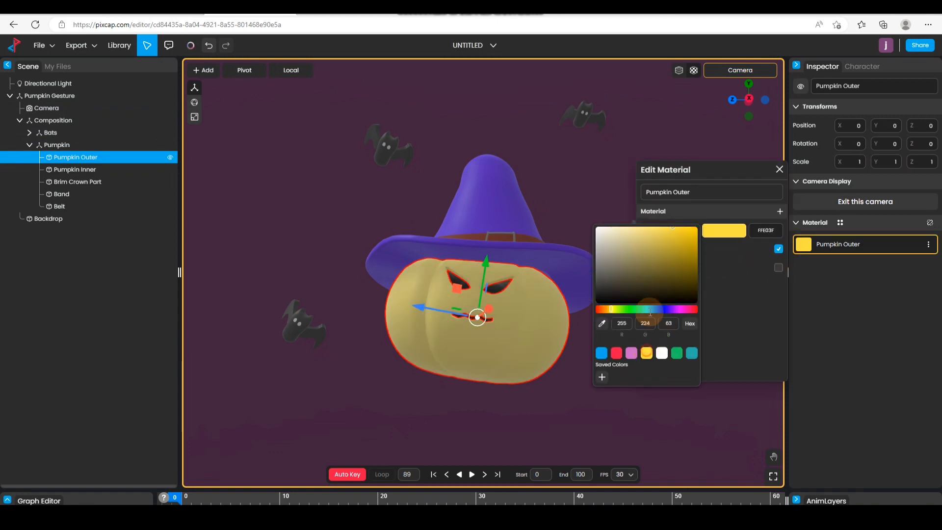
pyautogui.click(675, 242)
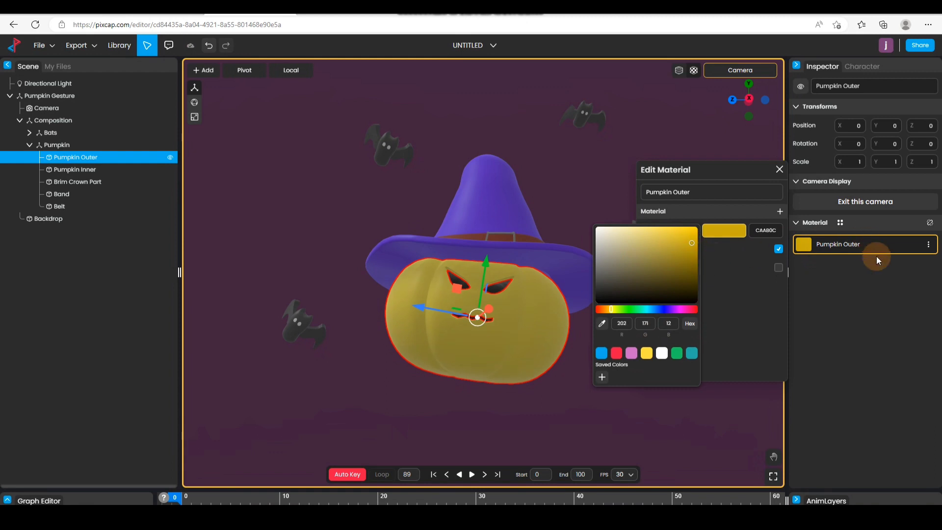
pyautogui.click(844, 264)
# Set the witch hat's Brim Crown Part Base Color to dark green.
pyautogui.click(515, 185)
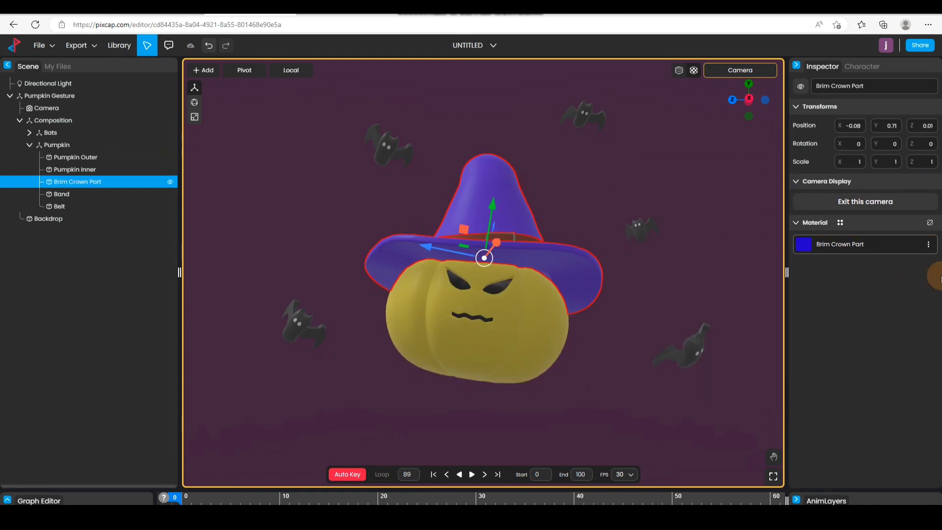
pyautogui.click(802, 245)
pyautogui.click(719, 231)
pyautogui.click(651, 267)
pyautogui.click(678, 353)
pyautogui.moveTo(691, 281)
pyautogui.mouseDown()
pyautogui.moveTo(675, 257)
pyautogui.moveTo(657, 284)
pyautogui.moveTo(701, 287)
pyautogui.mouseUp()
pyautogui.click(899, 337)
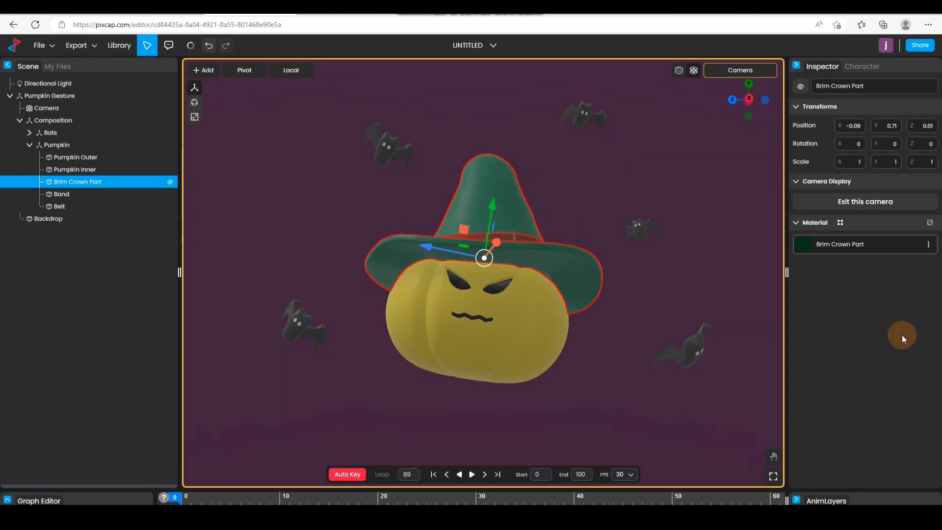
# Orbit around the recoloured pumpkin and exit the camera view.
pyautogui.click(505, 406)
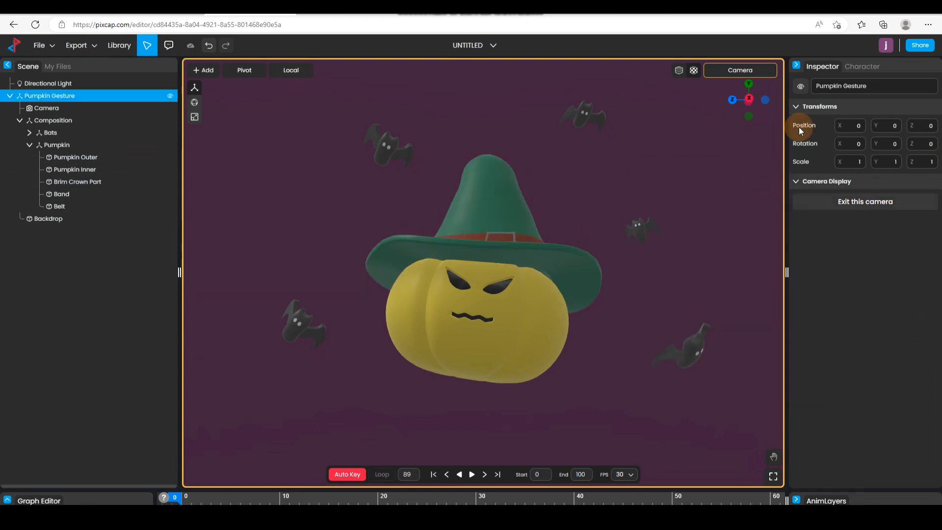
pyautogui.click(642, 212)
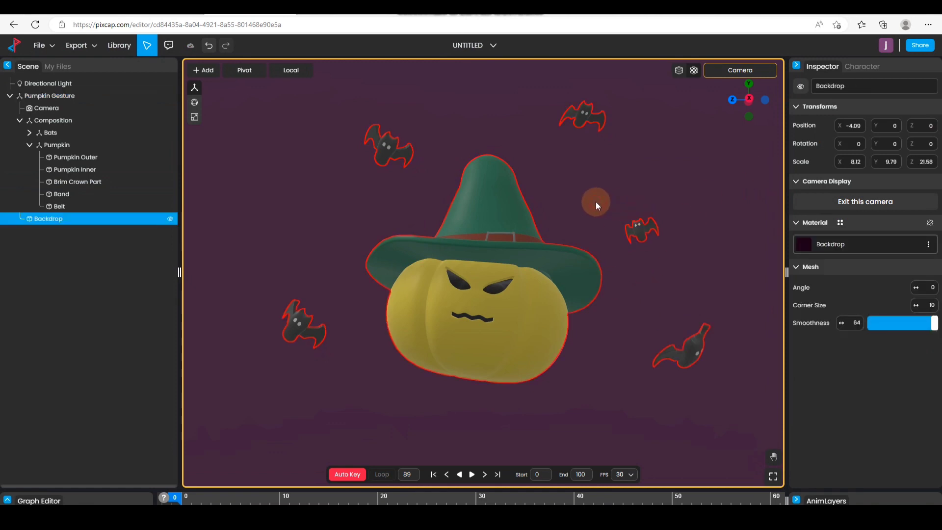
pyautogui.moveTo(549, 243); pyautogui.dragTo(774, 324)
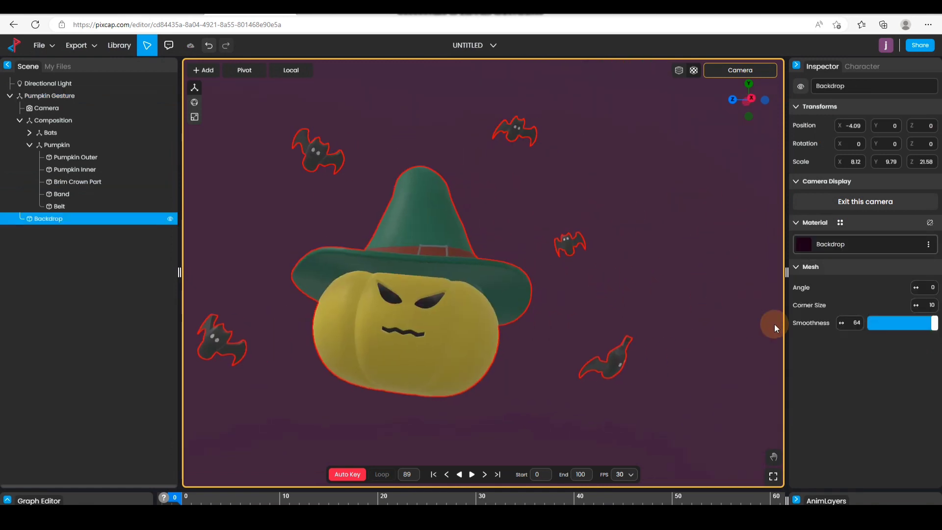
pyautogui.click(440, 296)
pyautogui.moveTo(549, 346); pyautogui.dragTo(591, 333)
pyautogui.click(891, 204)
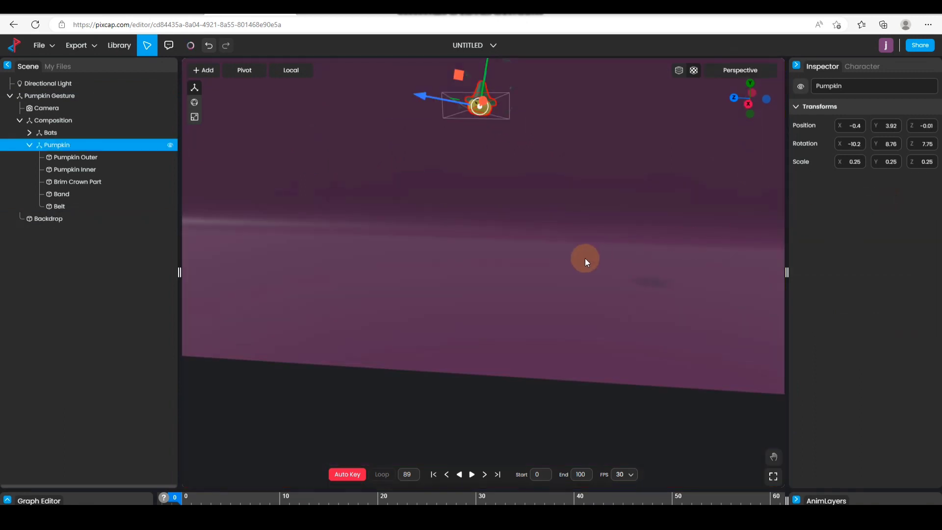
# Hide the ground grid and set the scene background to a dark grey-blue colour.
pyautogui.click(453, 421)
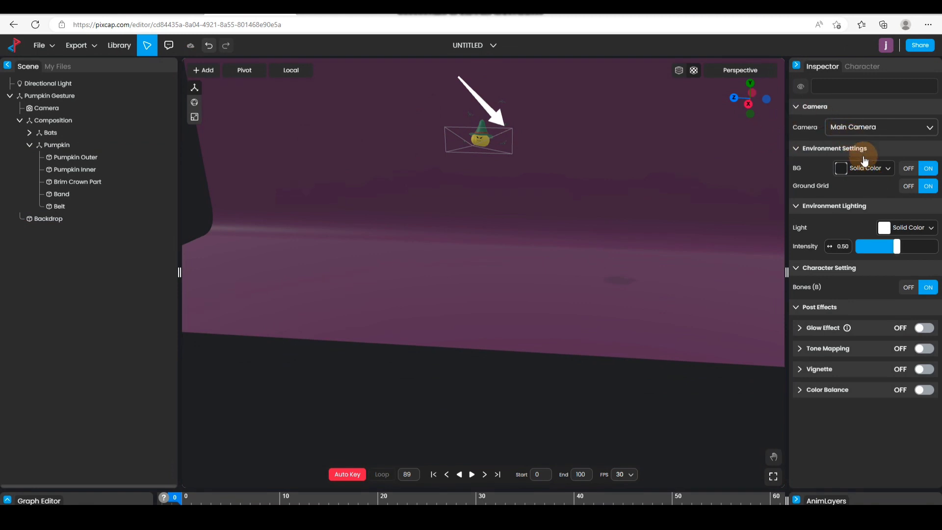
pyautogui.scroll(-5, 398, 292)
pyautogui.click(836, 241)
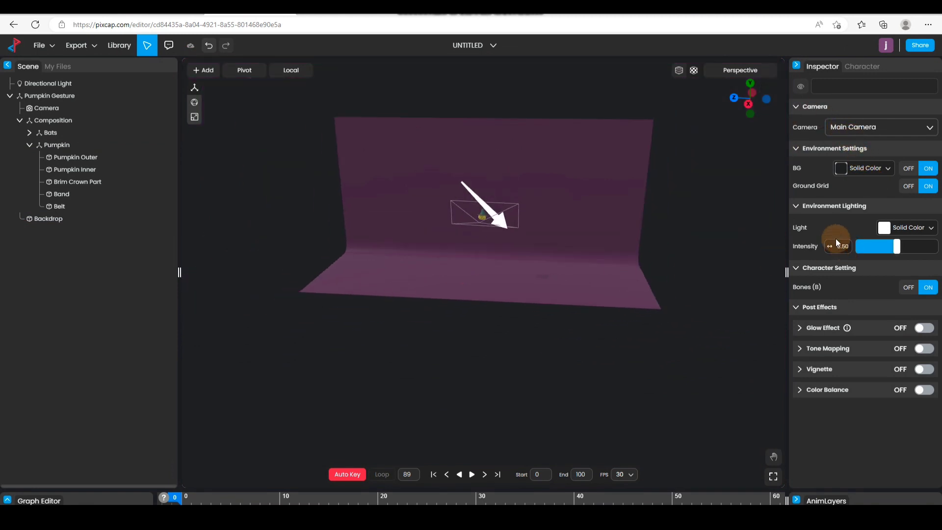
pyautogui.click(840, 170)
pyautogui.click(755, 194)
pyautogui.moveTo(777, 209)
pyautogui.mouseDown()
pyautogui.moveTo(770, 196)
pyautogui.moveTo(762, 201)
pyautogui.mouseUp()
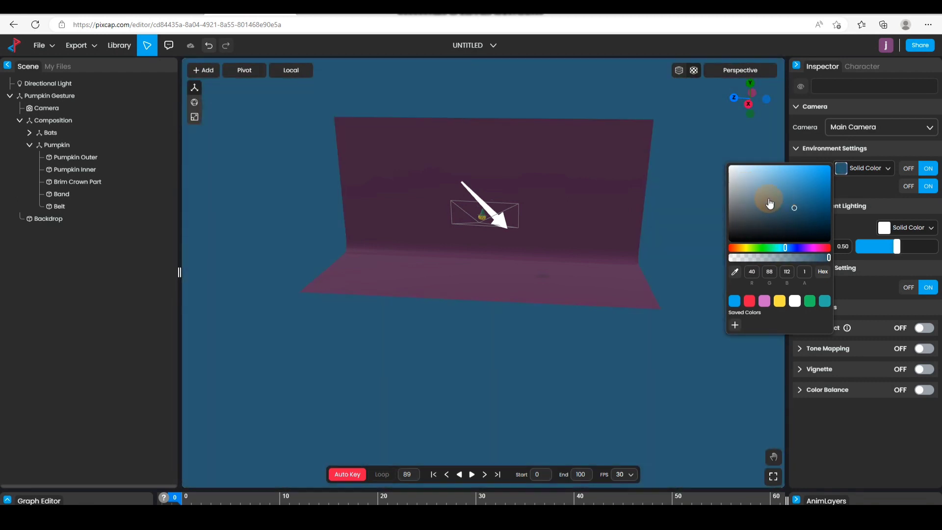
pyautogui.click(566, 346)
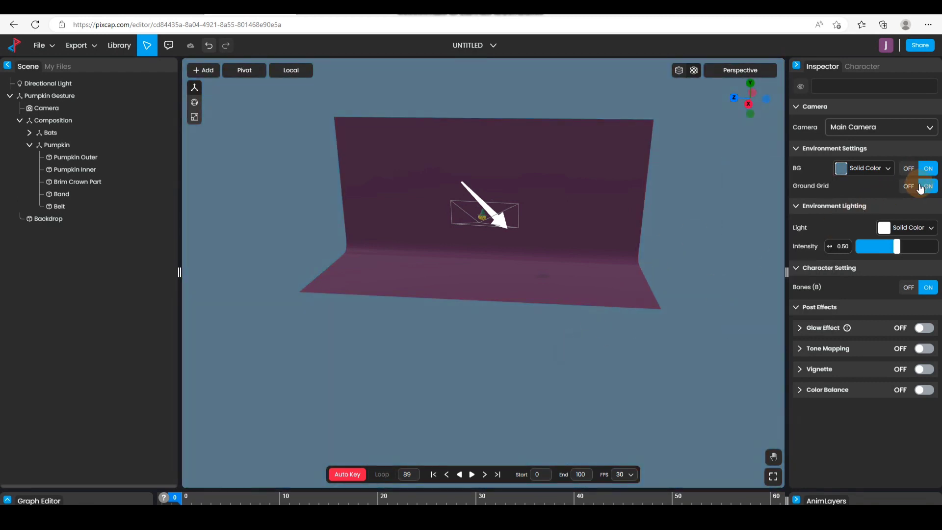
# Toggle the solid background off and back on, then orbit toward the purple curved backdrop.
pyautogui.click(923, 172)
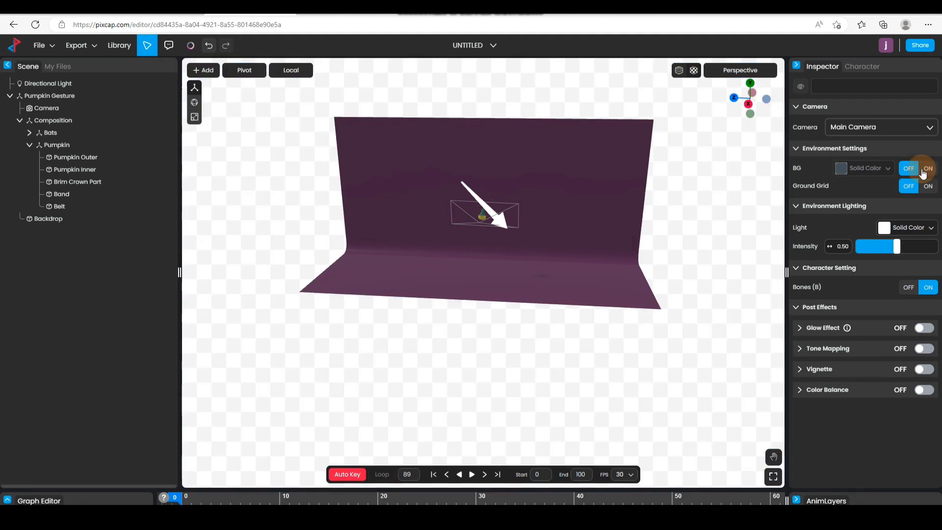
pyautogui.click(926, 169)
pyautogui.moveTo(424, 320); pyautogui.dragTo(437, 341)
pyautogui.moveTo(498, 265); pyautogui.dragTo(555, 256)
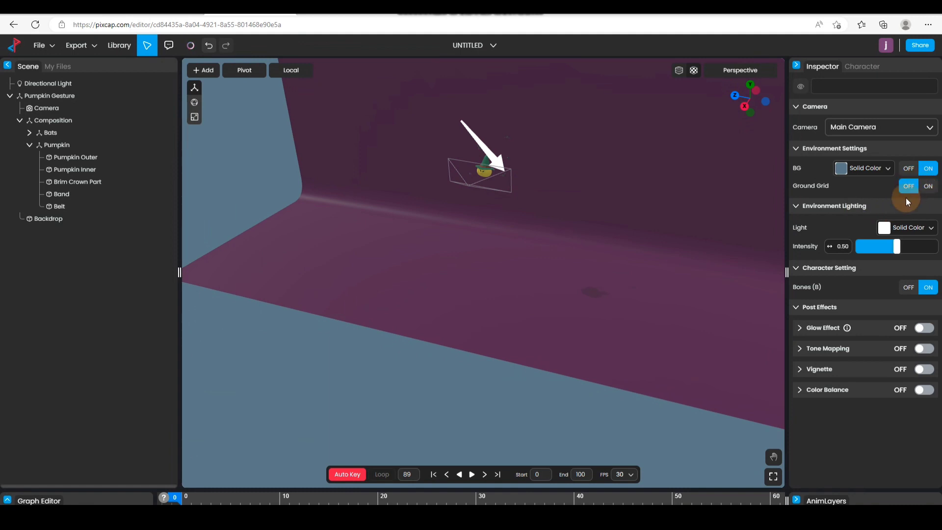
pyautogui.moveTo(403, 403); pyautogui.dragTo(464, 360)
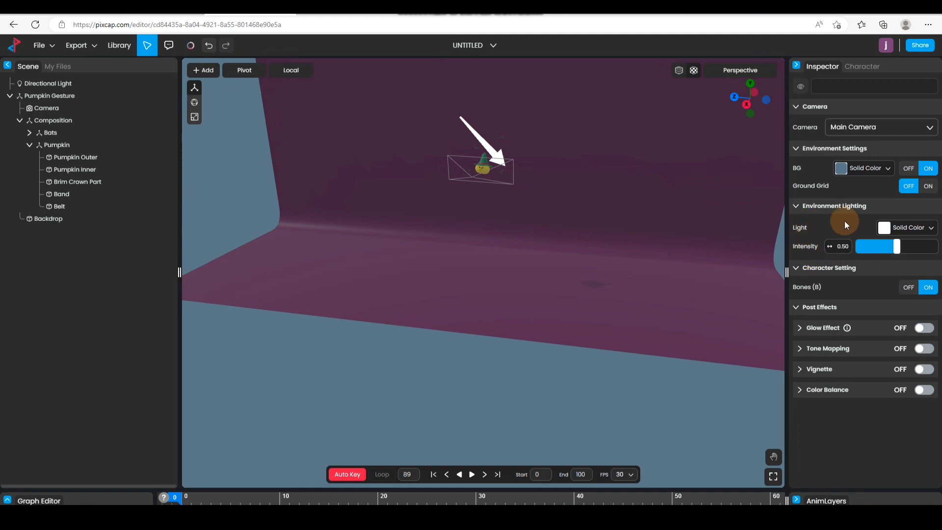
# Tint the environment light a warm yellow using the saved yellow colour.
pyautogui.click(884, 227)
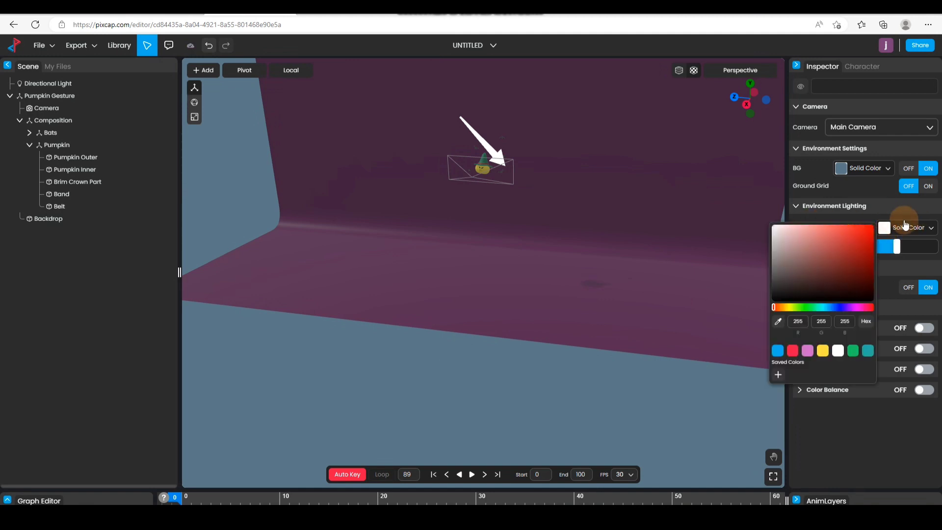
pyautogui.click(827, 354)
pyautogui.moveTo(801, 310); pyautogui.dragTo(784, 313)
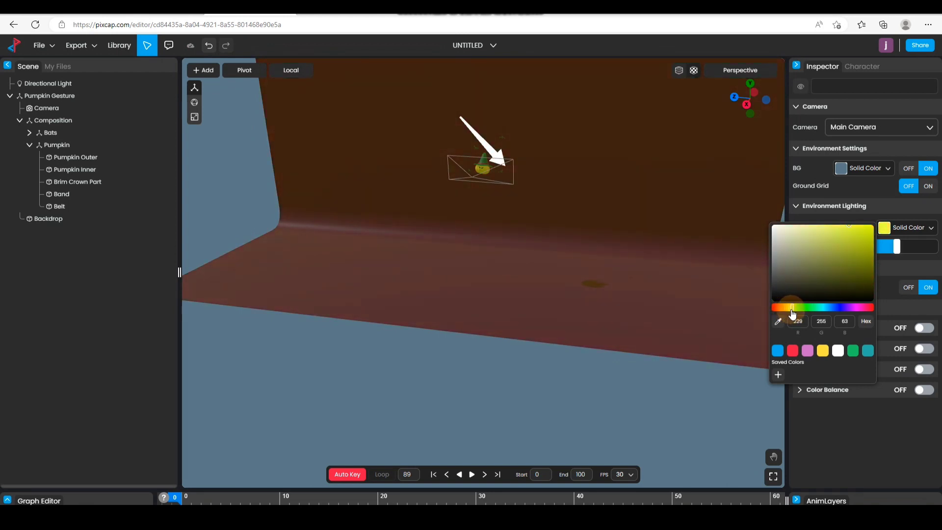
pyautogui.click(549, 355)
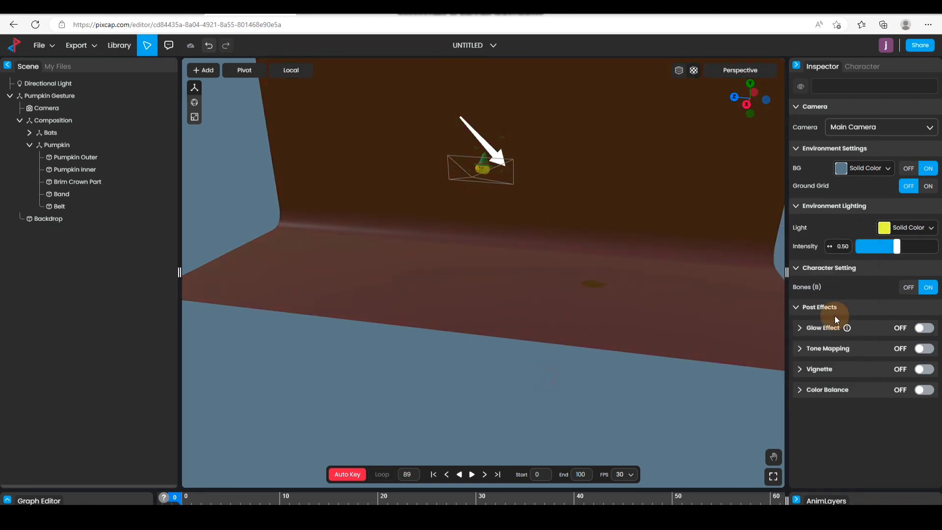
# Raise the environment light intensity to 1 and collapse the Composition branch.
pyautogui.moveTo(897, 244); pyautogui.dragTo(936, 246)
pyautogui.moveTo(769, 257); pyautogui.dragTo(474, 299)
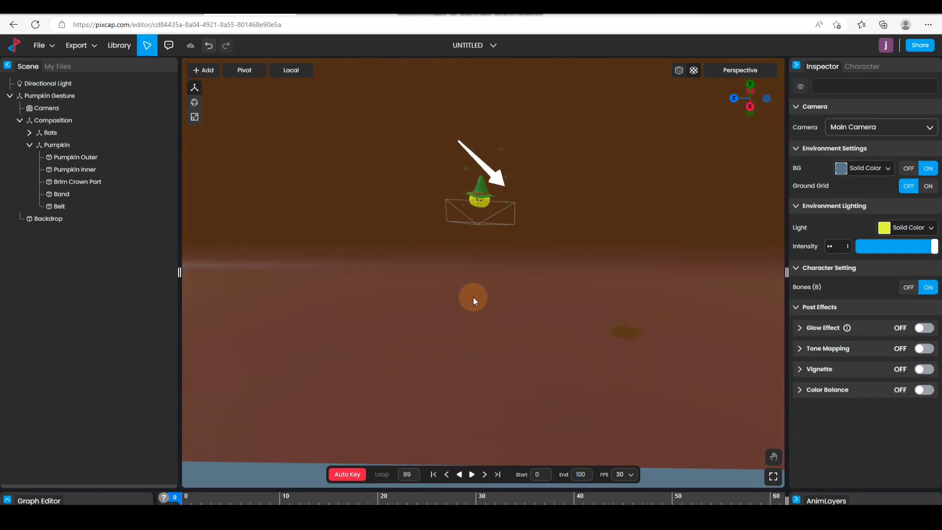
pyautogui.moveTo(381, 251); pyautogui.dragTo(396, 273)
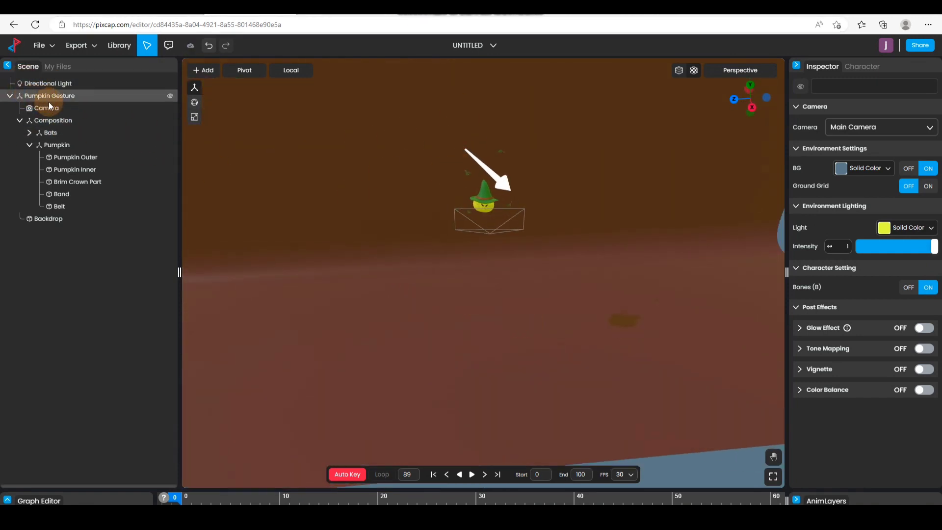
pyautogui.click(20, 121)
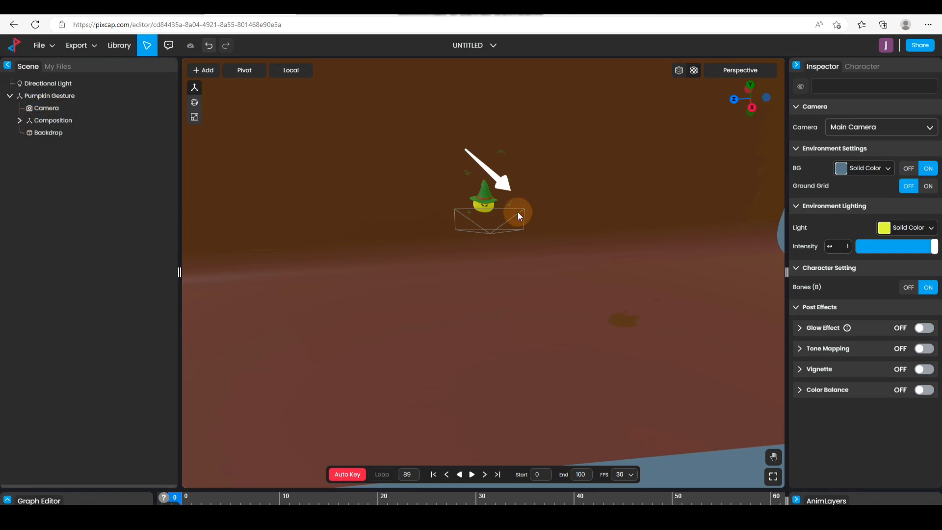
pyautogui.scroll(3, 514, 194)
# Import the Vespa scooter from the library's Models category.
pyautogui.click(498, 144)
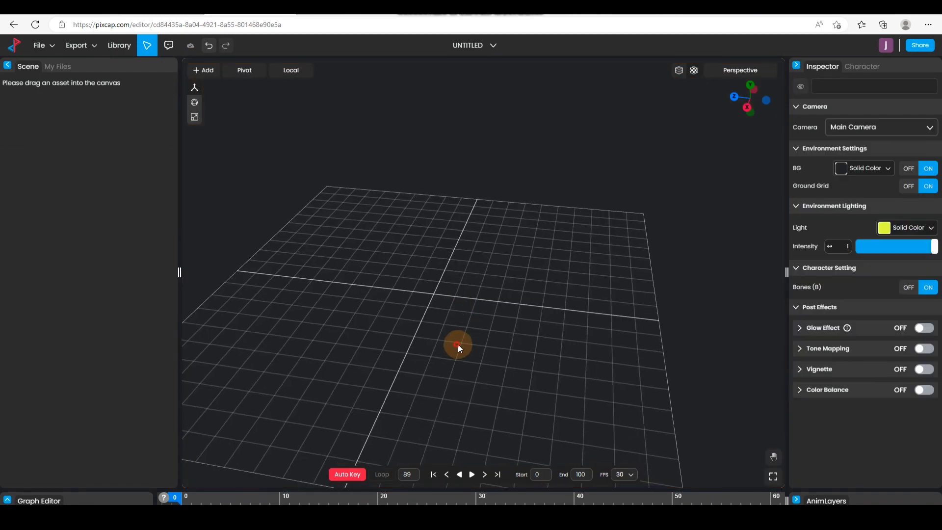
pyautogui.moveTo(511, 320); pyautogui.dragTo(460, 343)
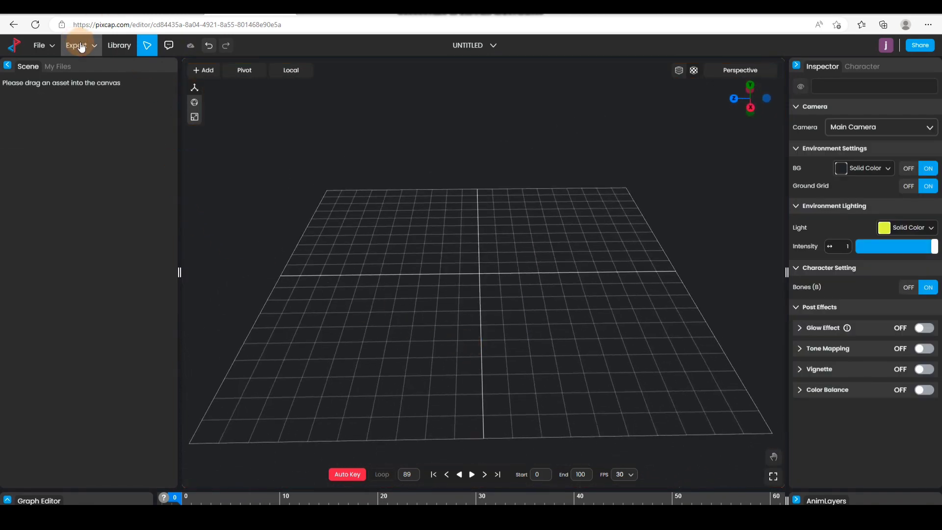
pyautogui.click(116, 45)
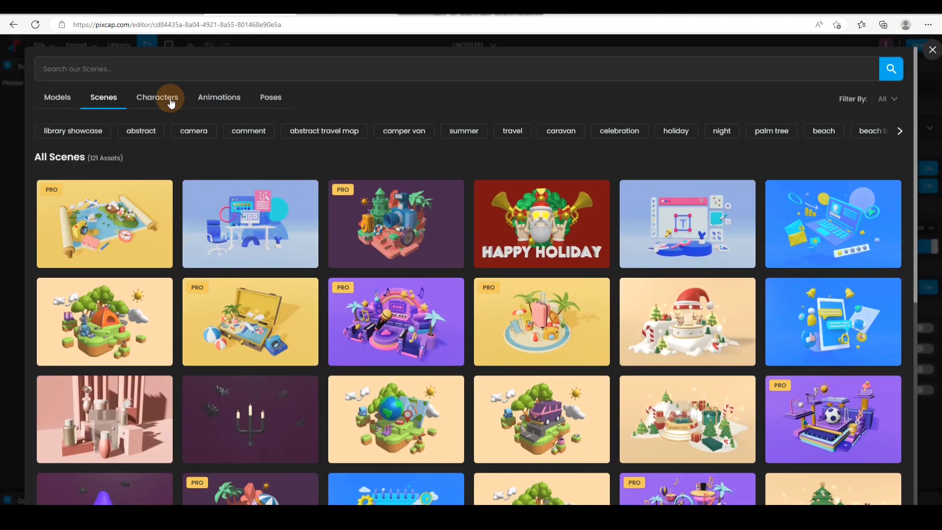
pyautogui.click(51, 98)
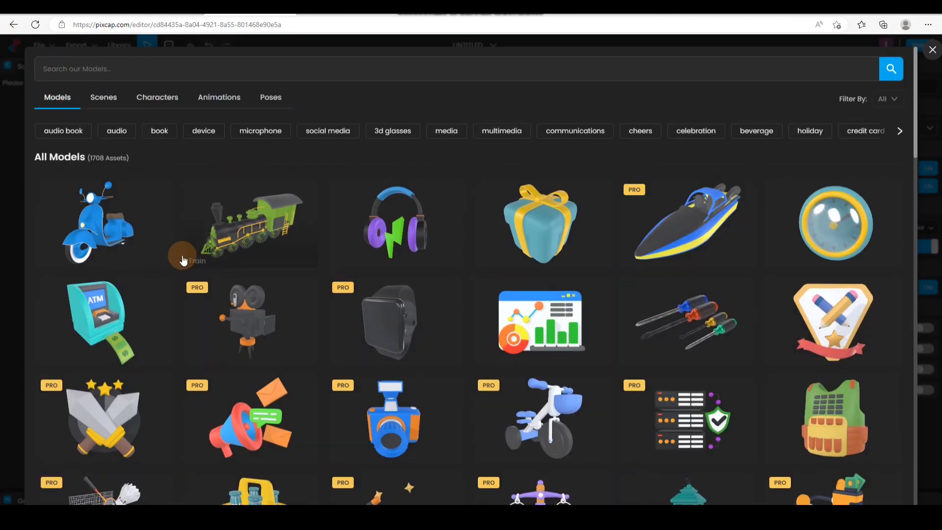
pyautogui.click(121, 232)
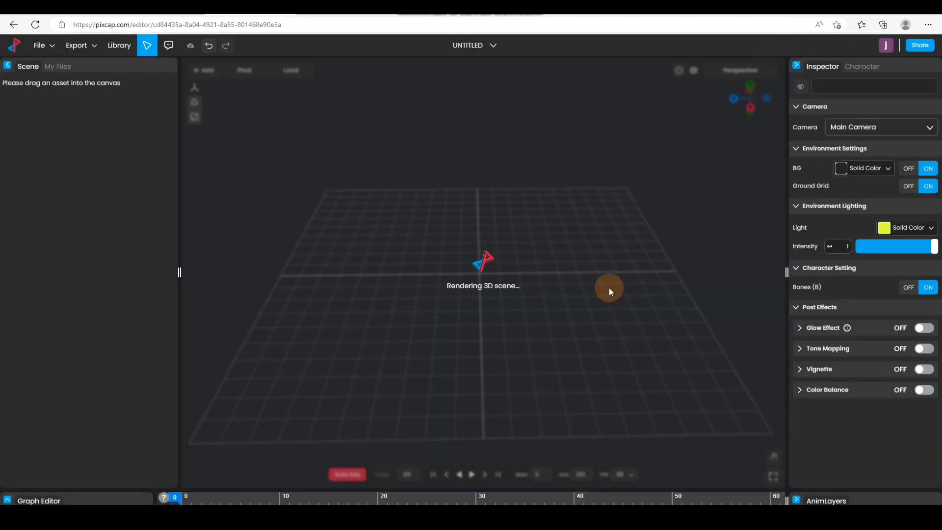
# Move the Vespa right along the grid to Z position -2.8.
pyautogui.moveTo(323, 380); pyautogui.dragTo(520, 275)
pyautogui.click(520, 275)
pyautogui.moveTo(418, 264); pyautogui.dragTo(587, 299)
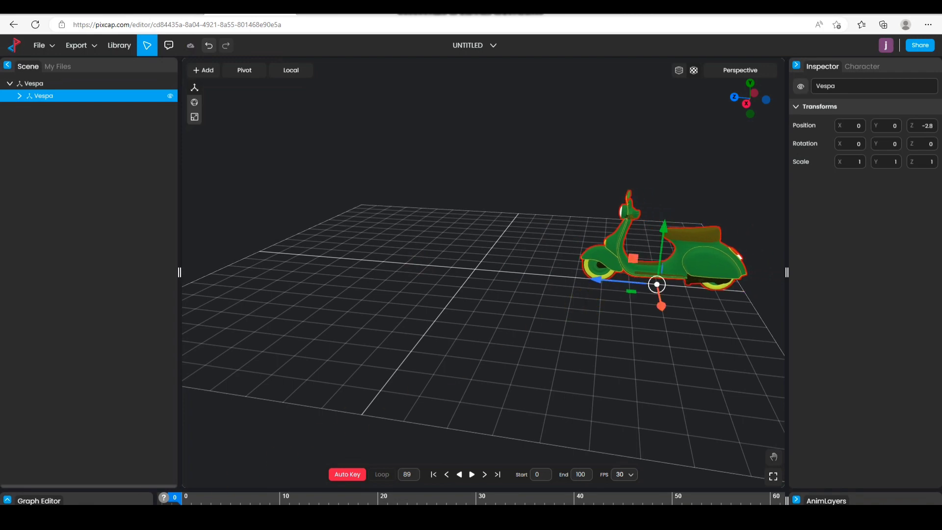
# Show the Graph Editor panel, end its tour, and deselect the Vespa.
pyautogui.click(28, 500)
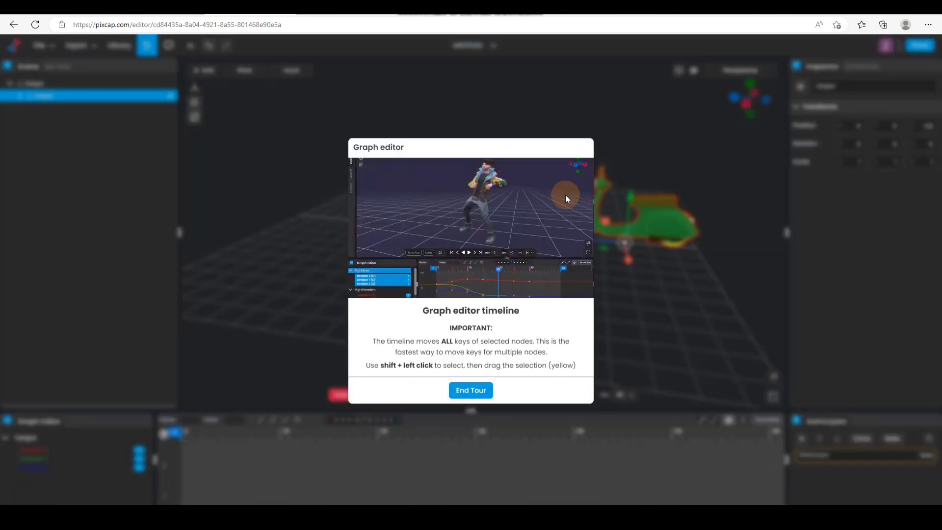
pyautogui.click(475, 391)
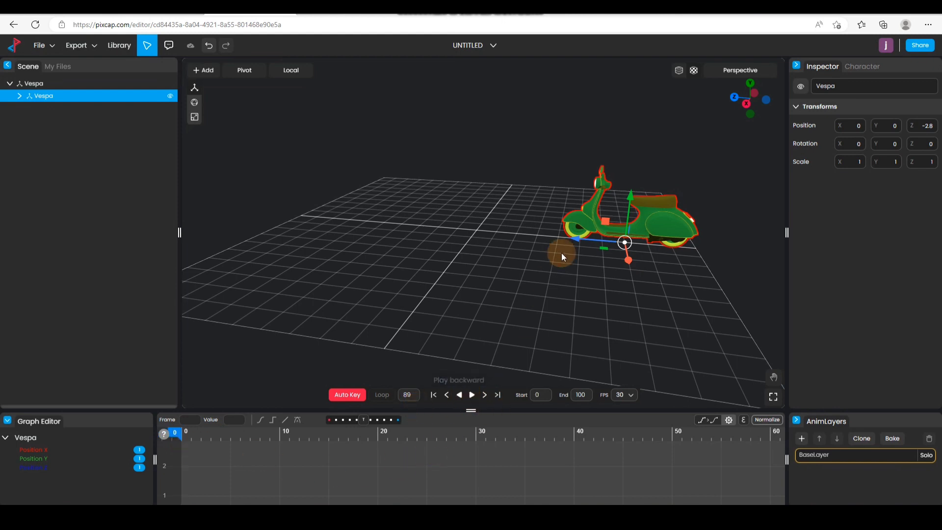
pyautogui.click(478, 381)
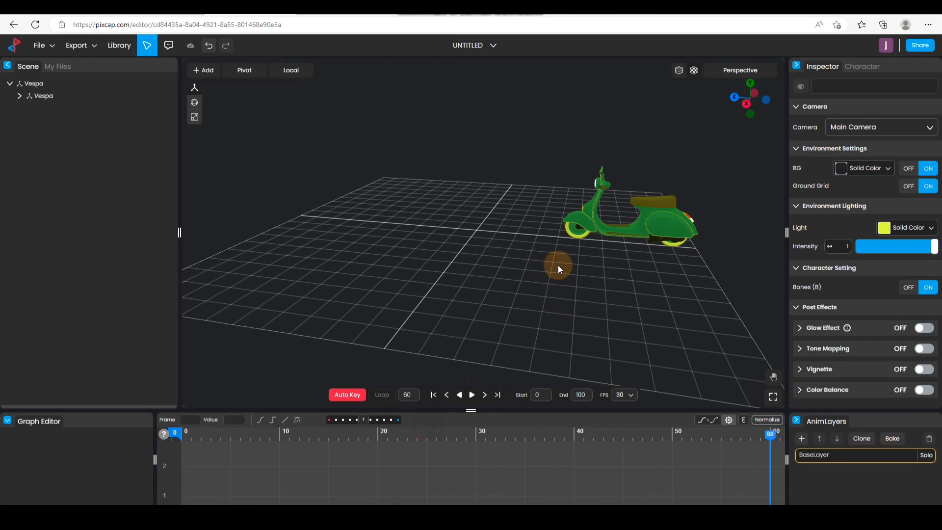
# Key the whole Vespa group's Z position at frames 60 and 2 so it travels left.
pyautogui.click(635, 230)
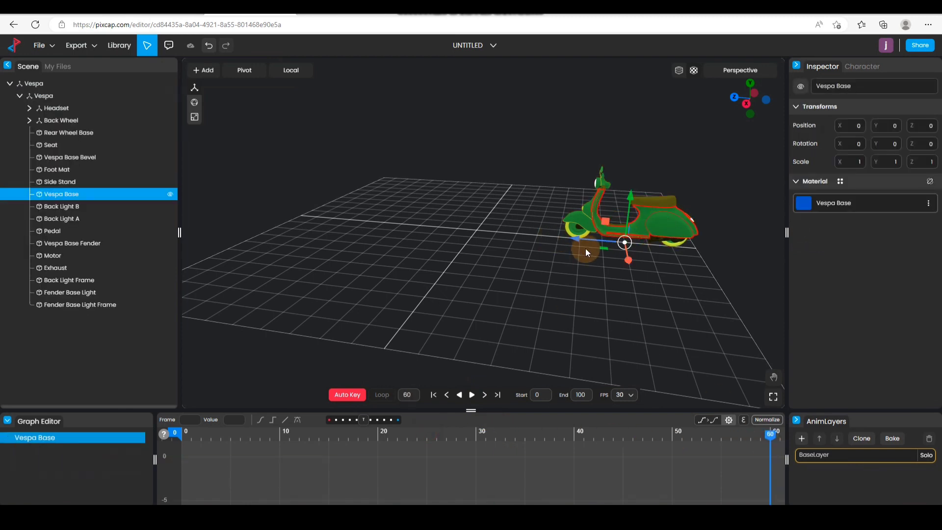
pyautogui.click(576, 230)
pyautogui.click(604, 233)
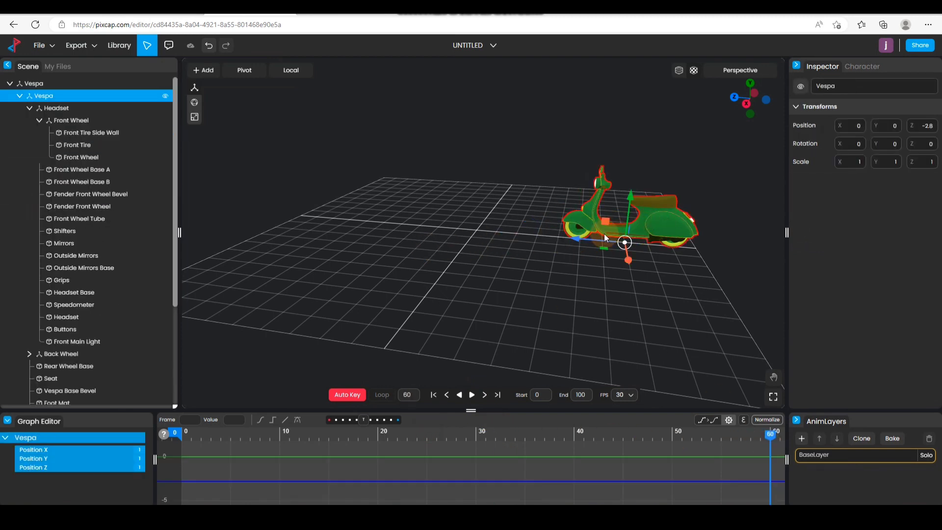
pyautogui.moveTo(575, 238); pyautogui.dragTo(384, 267)
pyautogui.click(769, 447)
pyautogui.moveTo(754, 440); pyautogui.dragTo(259, 443)
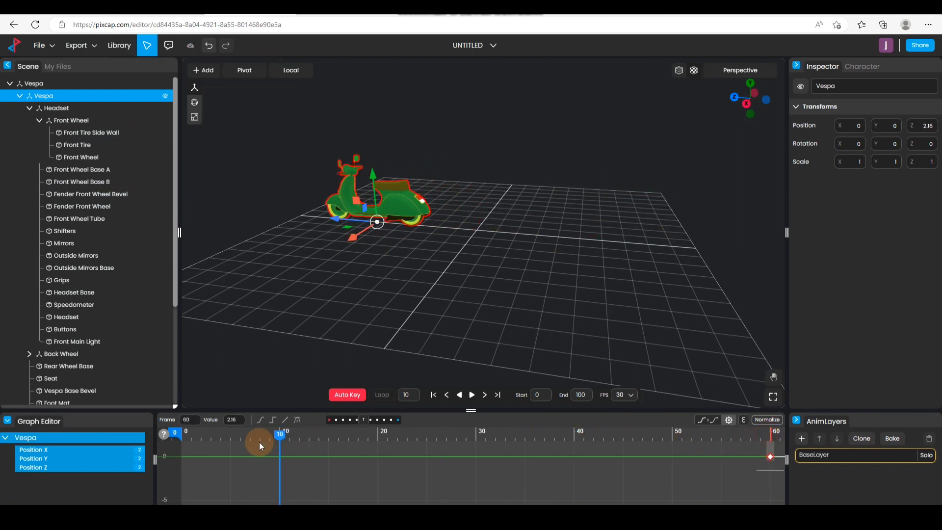
pyautogui.moveTo(336, 216); pyautogui.dragTo(647, 245)
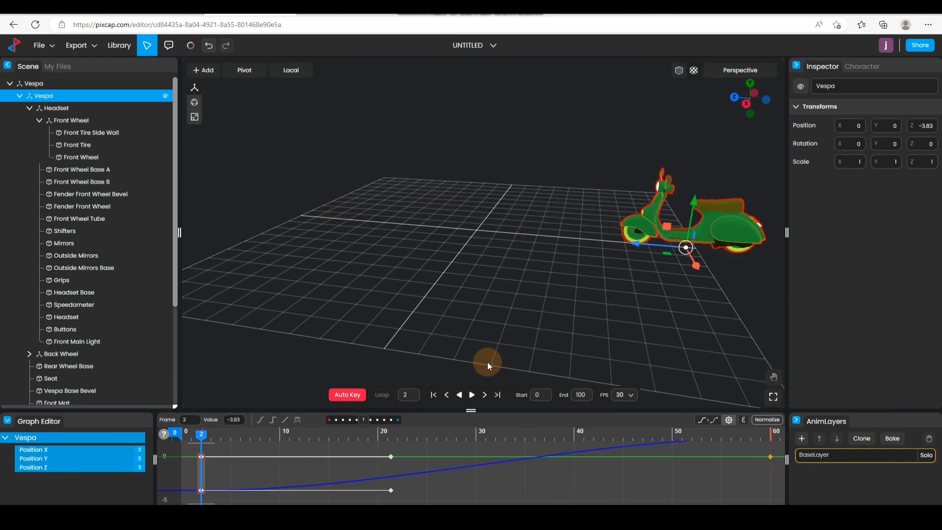
# Play and pause the animation twice to preview the Vespa sliding across the grid.
pyautogui.click(474, 395)
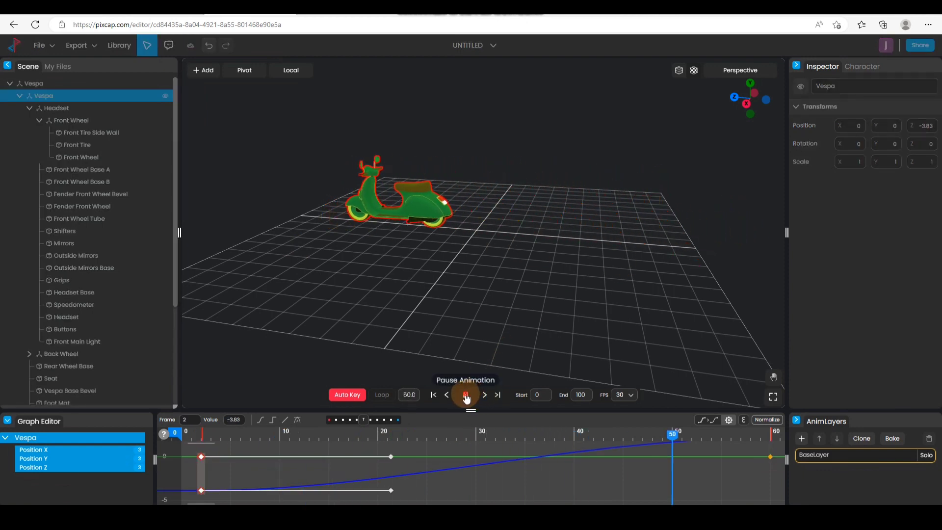
pyautogui.click(466, 397)
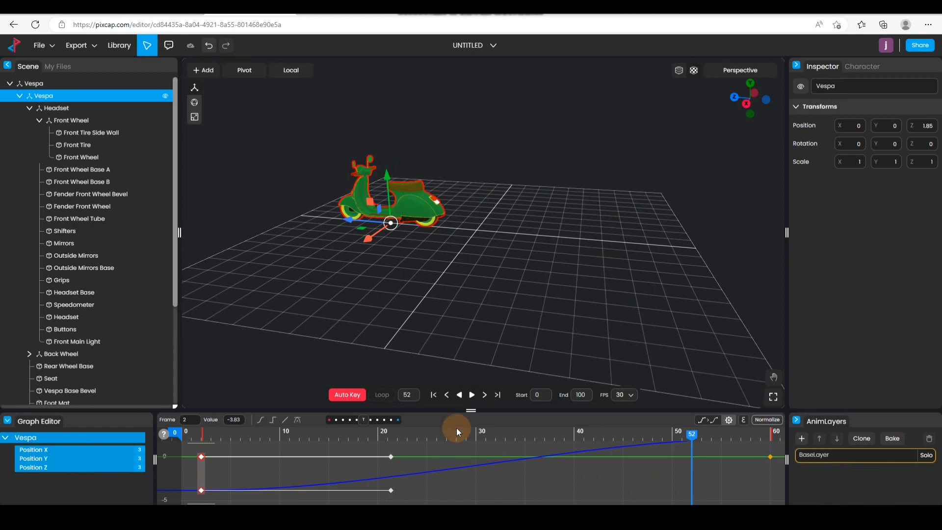
pyautogui.moveTo(419, 269); pyautogui.dragTo(496, 291)
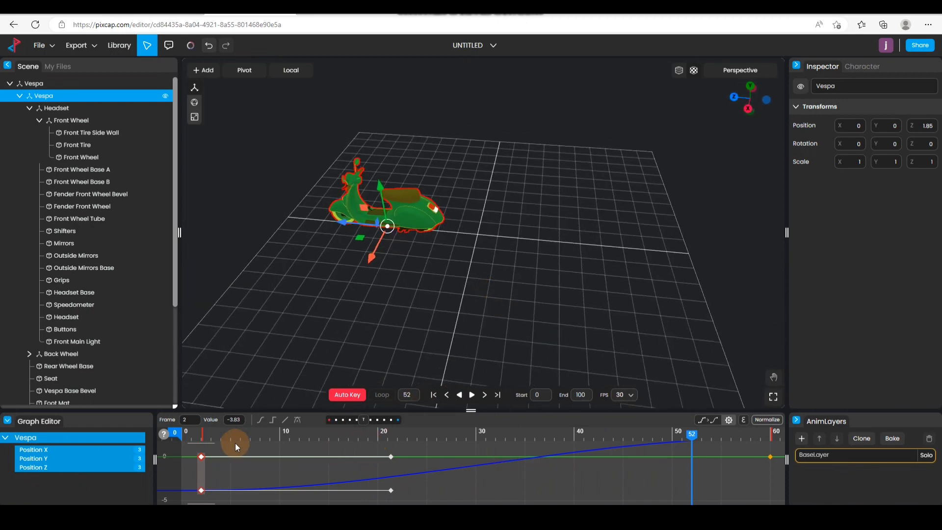
pyautogui.click(472, 395)
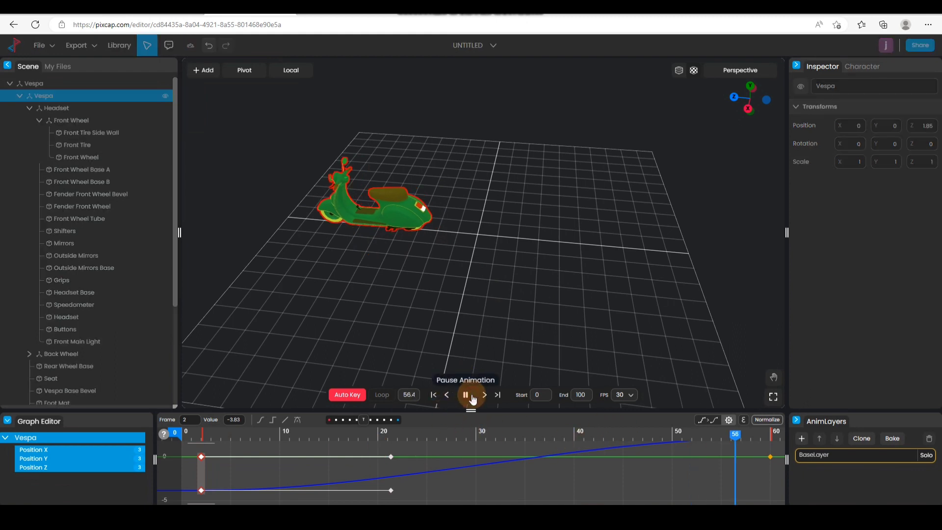
pyautogui.click(473, 395)
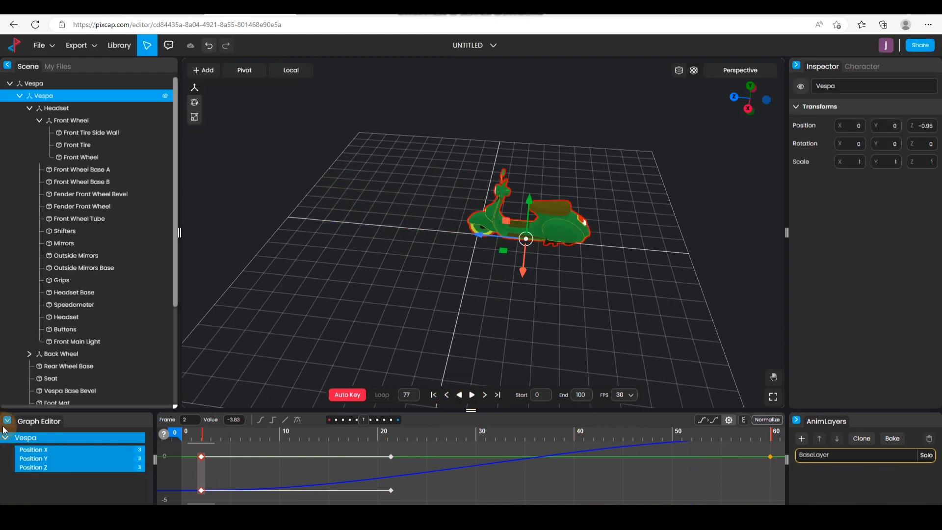
# Collapse the Vespa's position curves and the Graph Editor panel.
pyautogui.click(30, 422)
pyautogui.moveTo(461, 342); pyautogui.dragTo(449, 339)
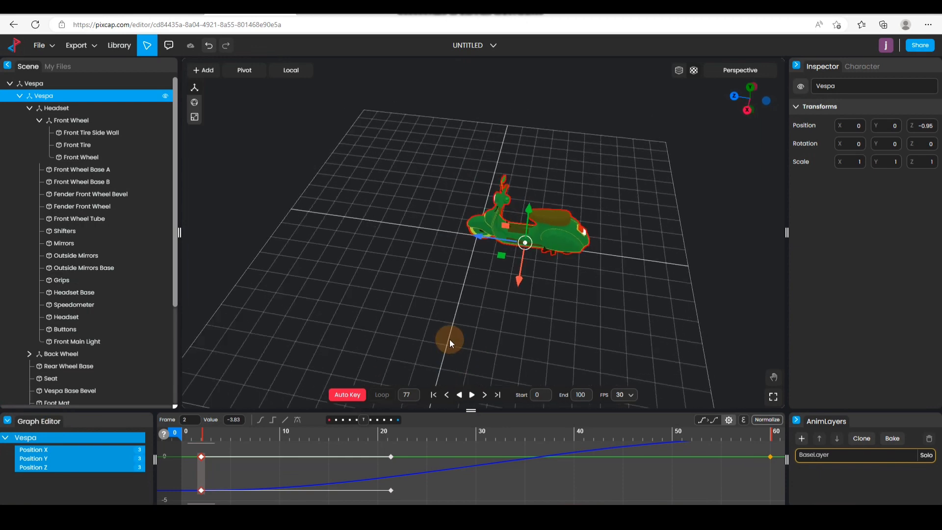
pyautogui.click(6, 437)
pyautogui.click(8, 420)
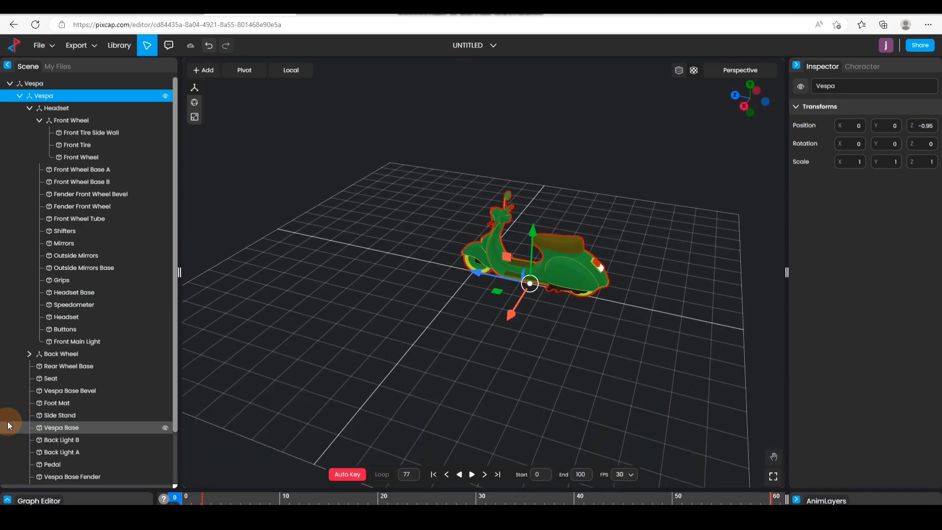
# Add a plane beneath the Vespa and shift it along its length axis.
pyautogui.moveTo(478, 345); pyautogui.dragTo(474, 304)
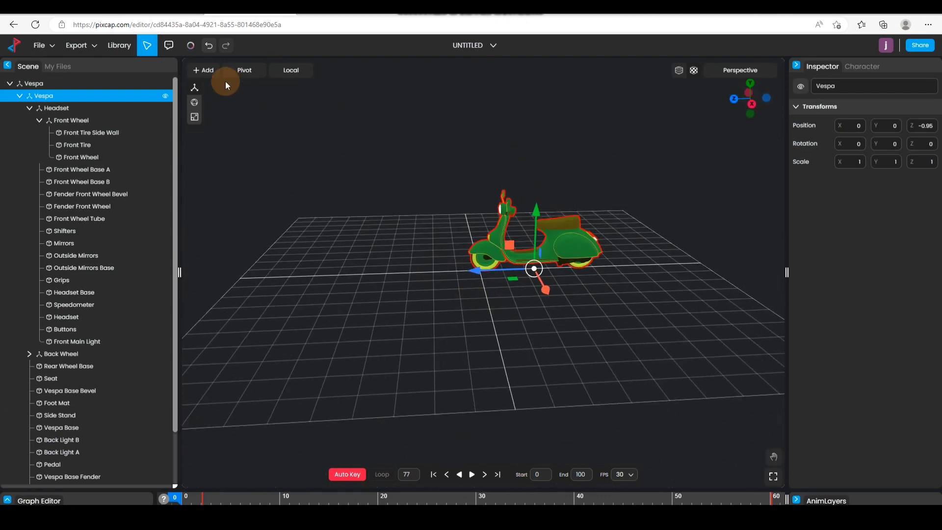
pyautogui.click(203, 71)
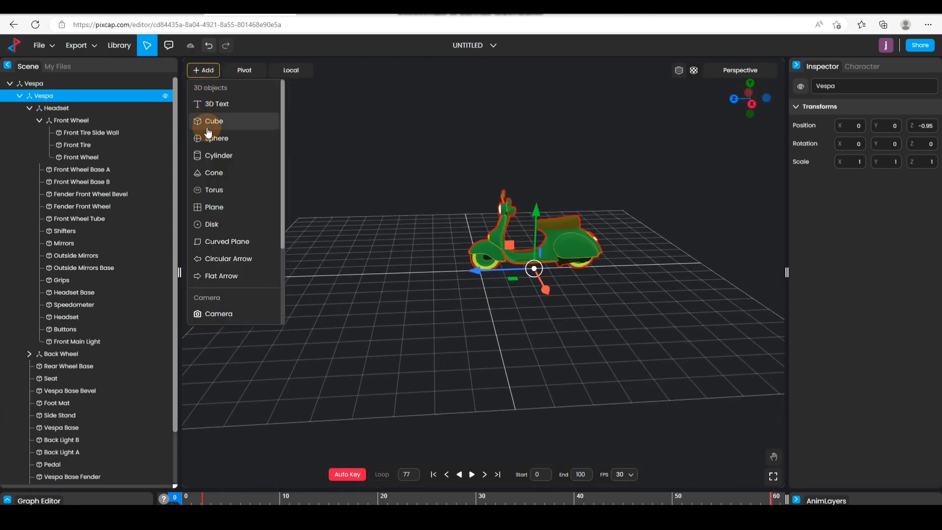
pyautogui.click(221, 212)
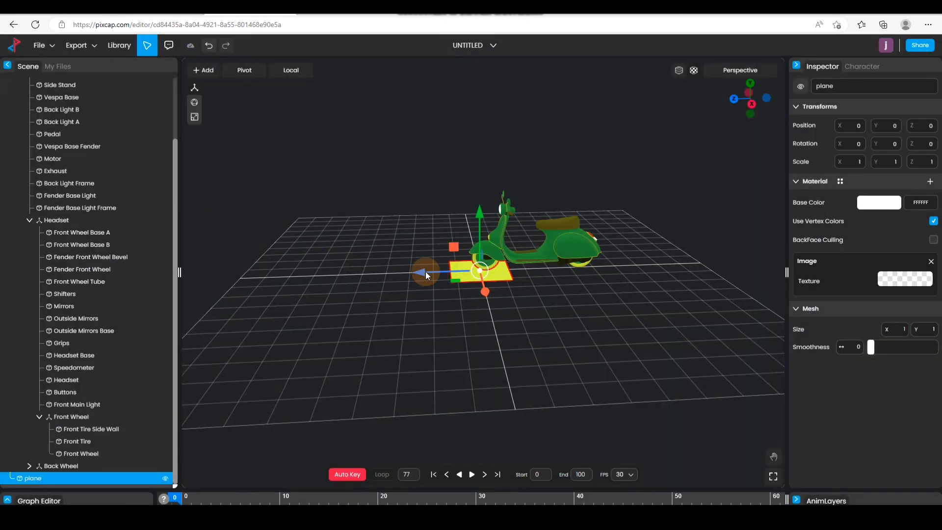
pyautogui.moveTo(425, 273); pyautogui.dragTo(397, 278)
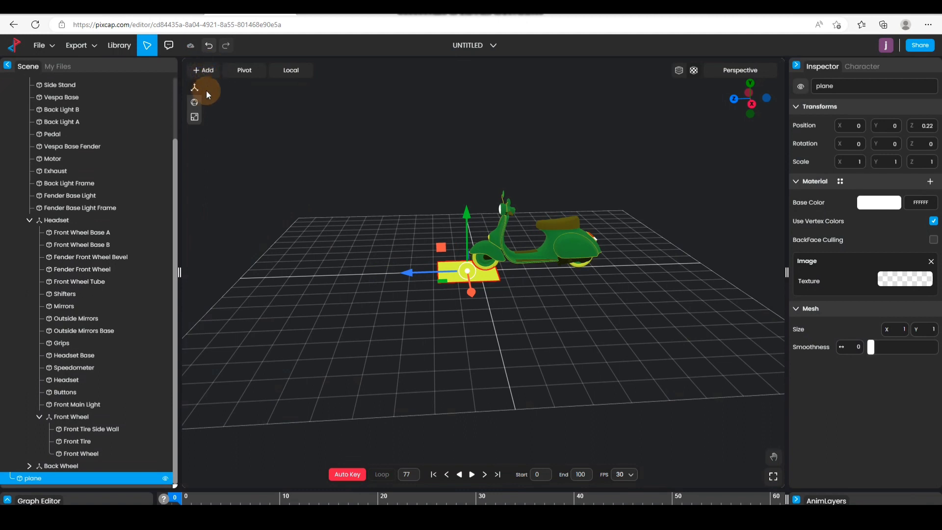
# Scale the plane to 3.08 × 3.08 × 9.61 into a long ground strip.
pyautogui.click(194, 116)
pyautogui.moveTo(470, 270); pyautogui.dragTo(749, 496)
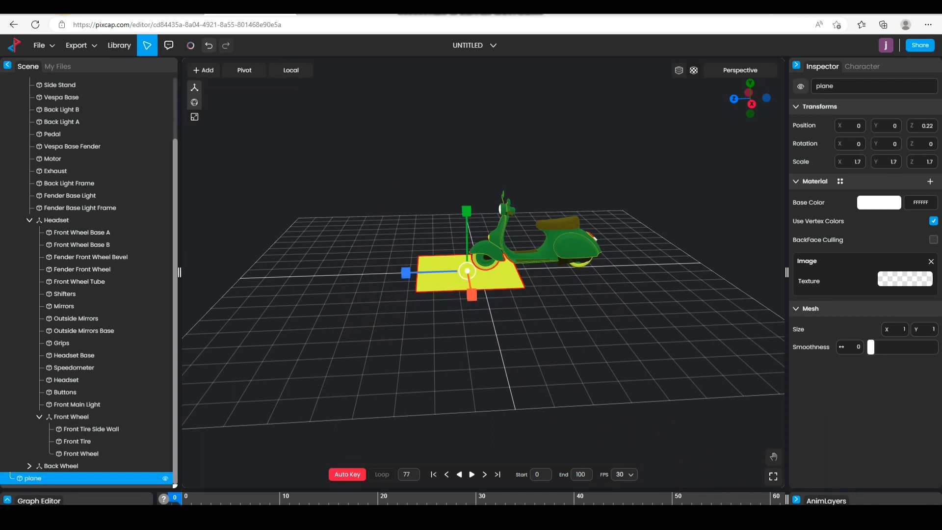
pyautogui.moveTo(469, 273); pyautogui.dragTo(485, 308)
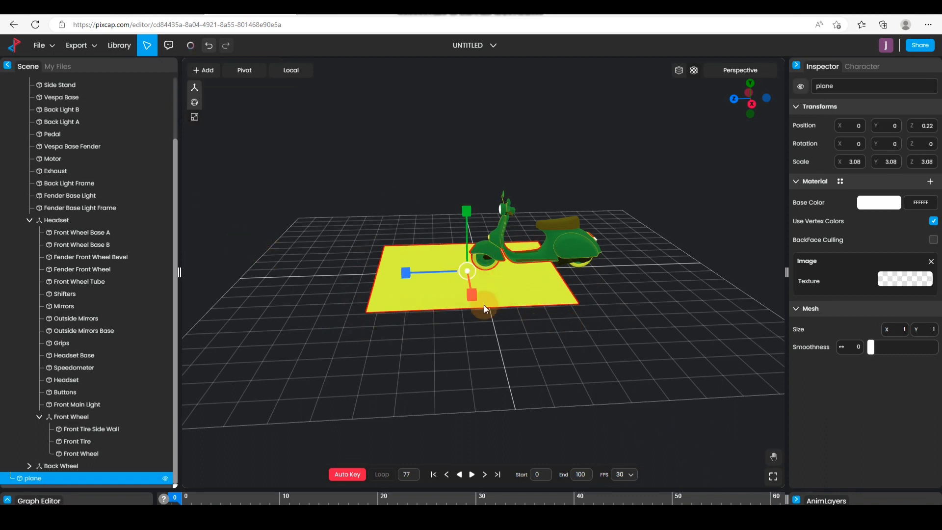
pyautogui.moveTo(398, 276); pyautogui.dragTo(160, 121)
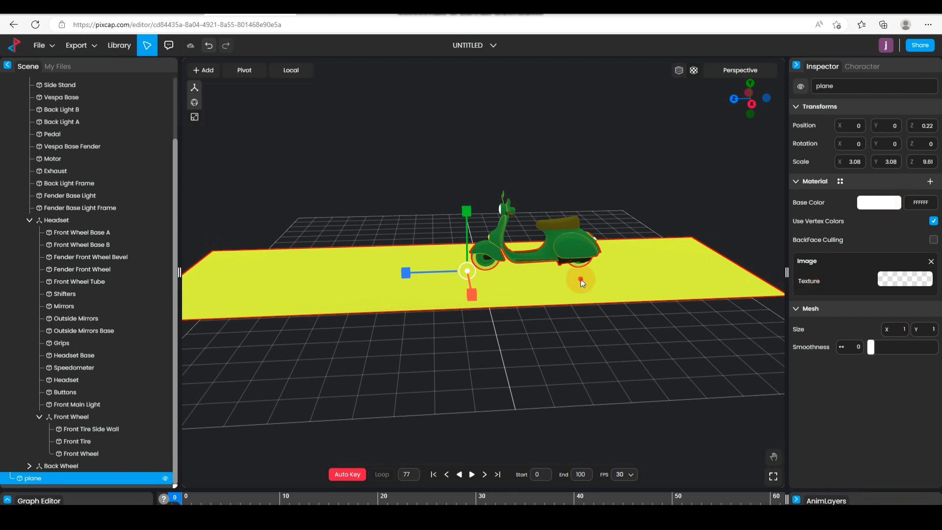
pyautogui.click(599, 338)
pyautogui.click(624, 291)
pyautogui.click(658, 325)
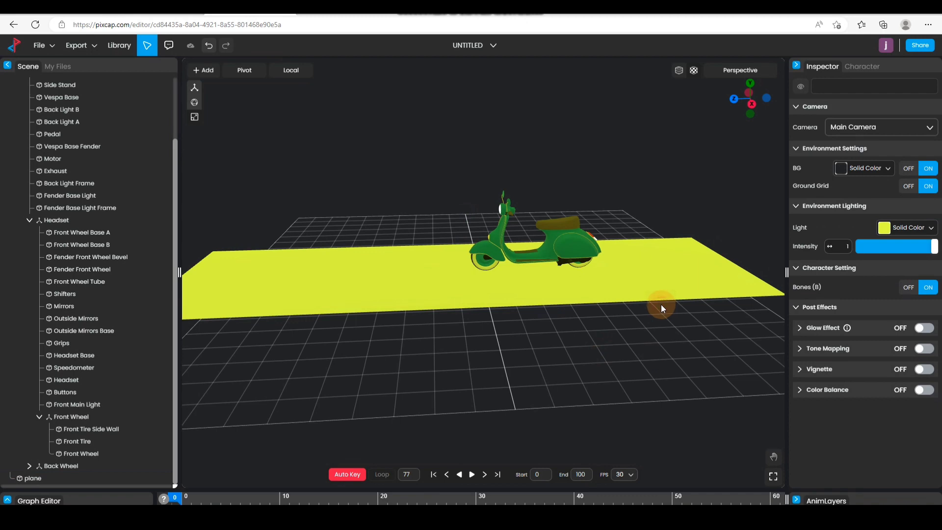
# Set the environment lighting colour to white.
pyautogui.click(636, 272)
pyautogui.moveTo(258, 279); pyautogui.dragTo(378, 341)
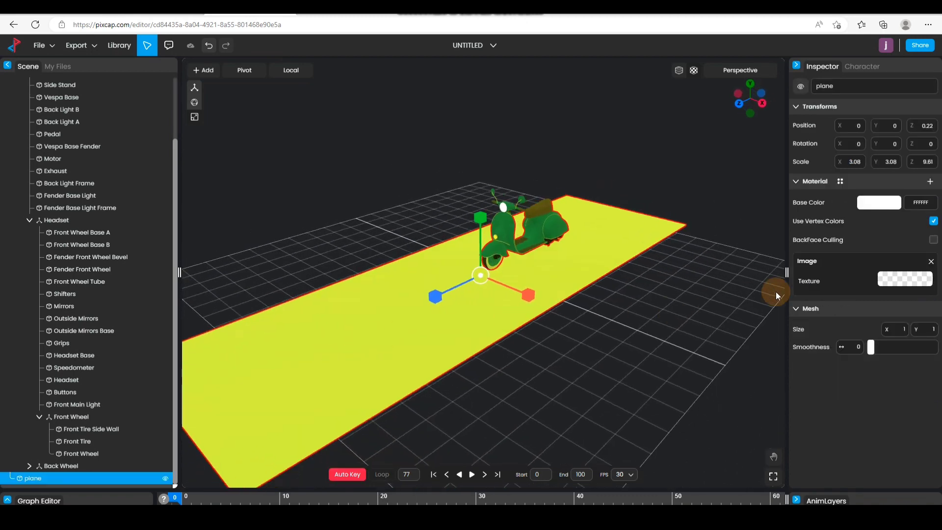
pyautogui.moveTo(490, 332); pyautogui.dragTo(466, 333)
pyautogui.moveTo(472, 328); pyautogui.dragTo(610, 231)
pyautogui.moveTo(531, 331); pyautogui.dragTo(456, 312)
pyautogui.moveTo(384, 402); pyautogui.dragTo(380, 399)
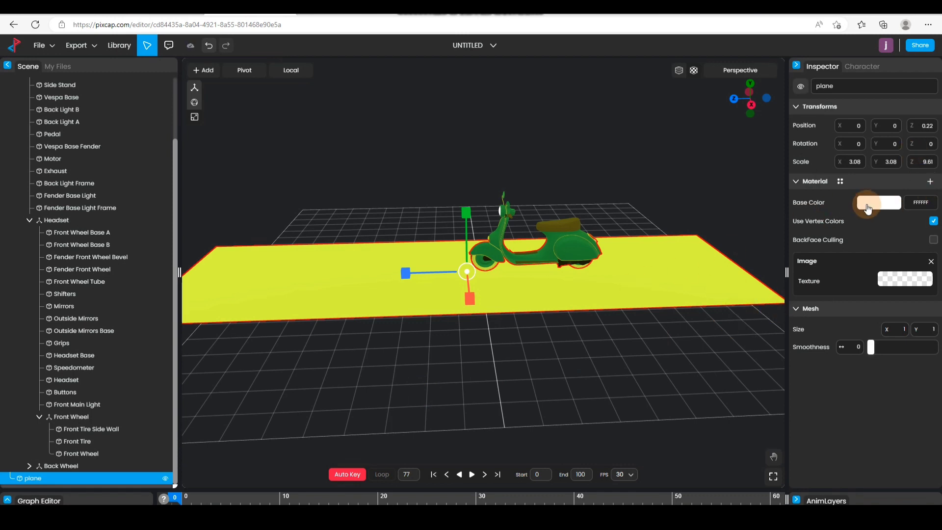
pyautogui.click(424, 379)
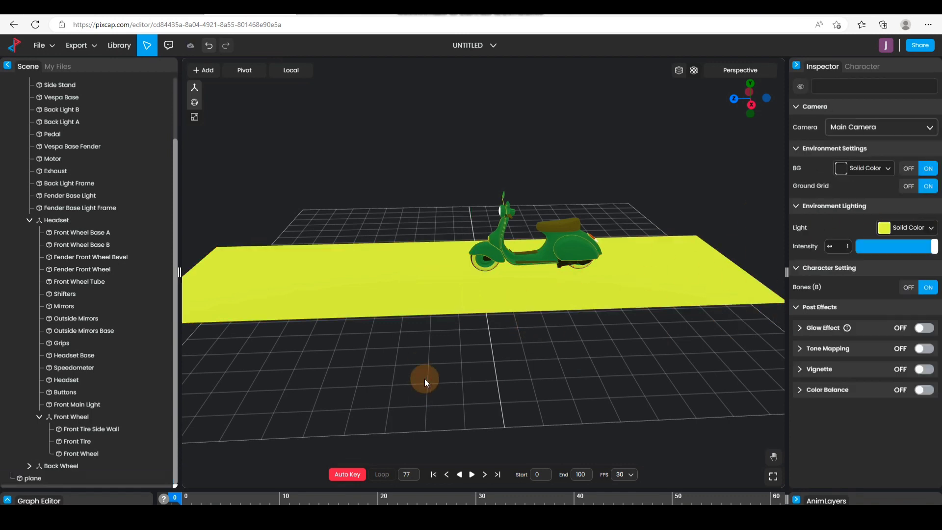
pyautogui.click(883, 228)
pyautogui.click(827, 319)
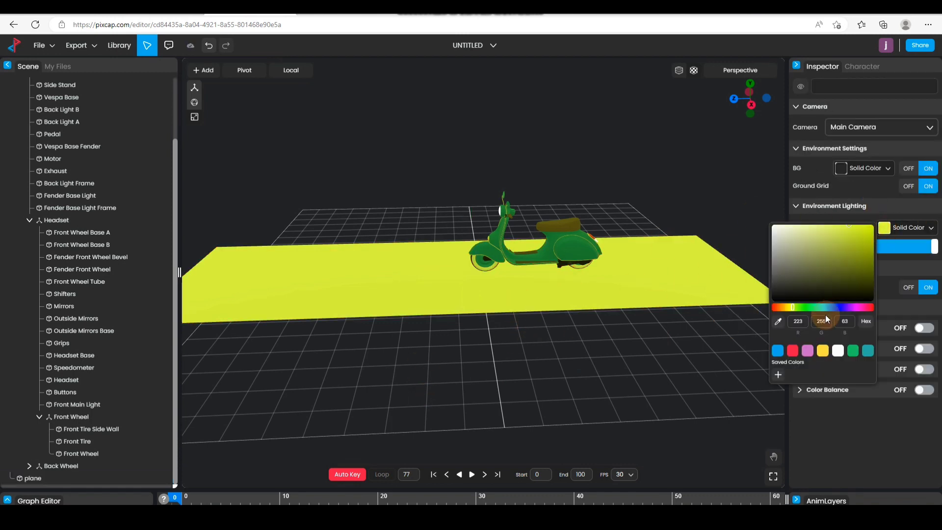
pyautogui.click(838, 351)
# Give the ground plane a near-black dark grey base colour.
pyautogui.moveTo(551, 334); pyautogui.dragTo(523, 299)
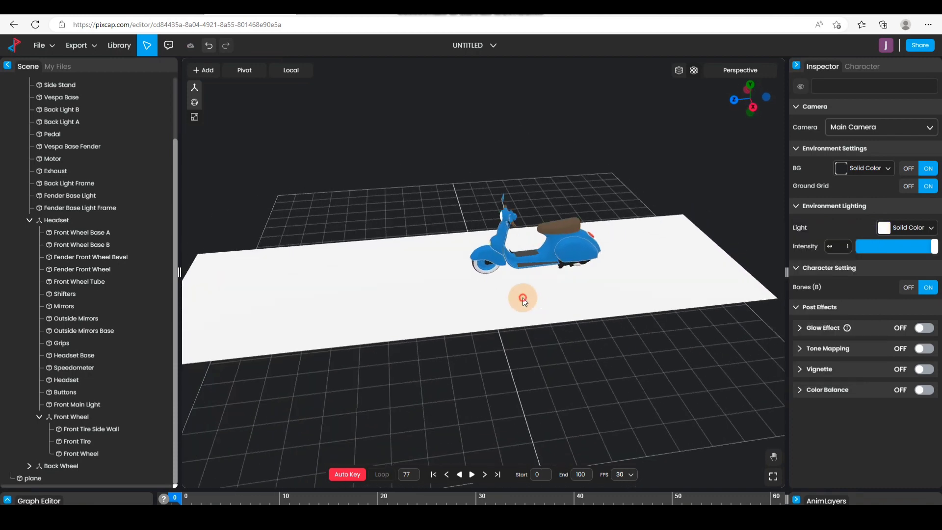
pyautogui.click(523, 299)
pyautogui.click(879, 202)
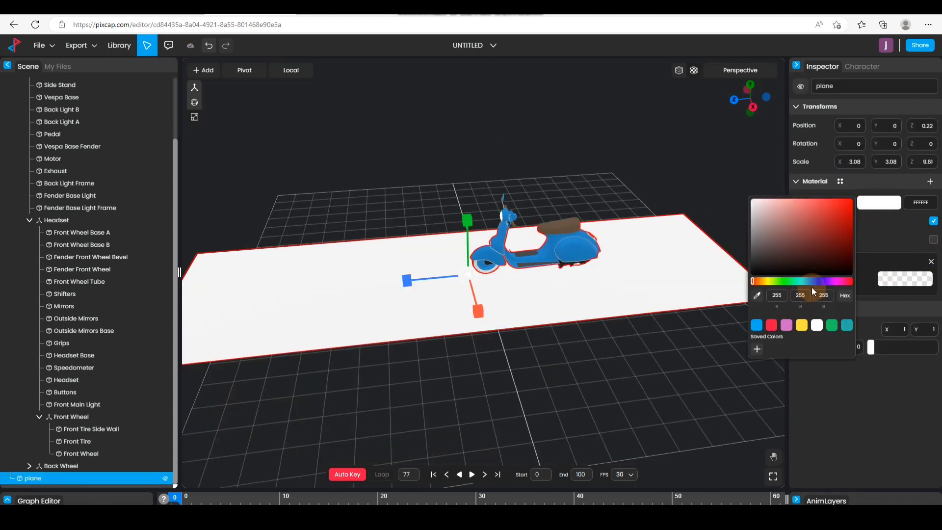
pyautogui.moveTo(752, 230); pyautogui.dragTo(753, 278)
pyautogui.moveTo(573, 385); pyautogui.dragTo(554, 348)
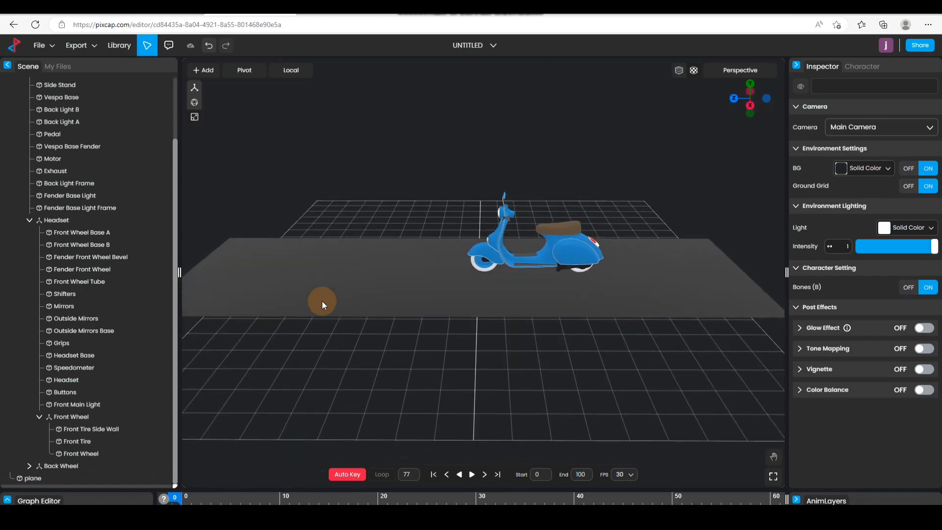
# Add a second plane and scale it into a thin, long stripe along the road.
pyautogui.click(203, 70)
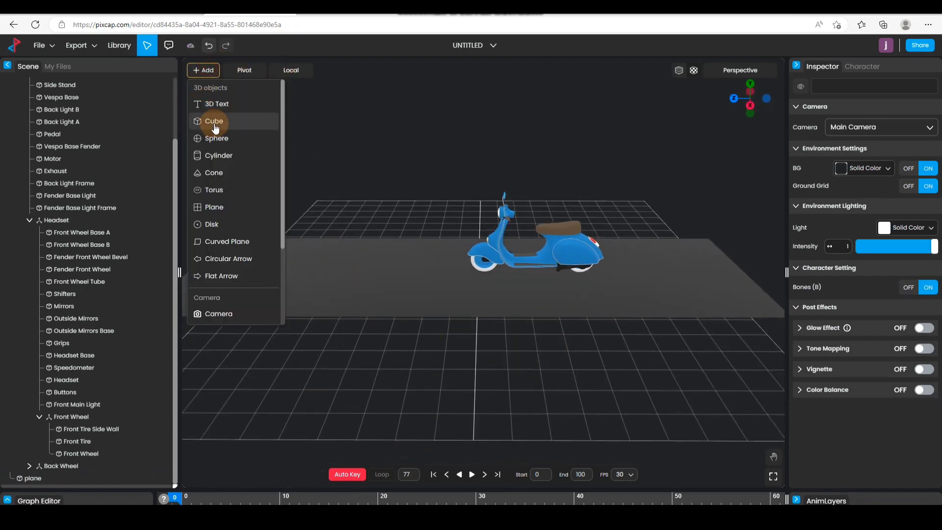
pyautogui.click(212, 207)
pyautogui.moveTo(436, 284); pyautogui.dragTo(413, 285)
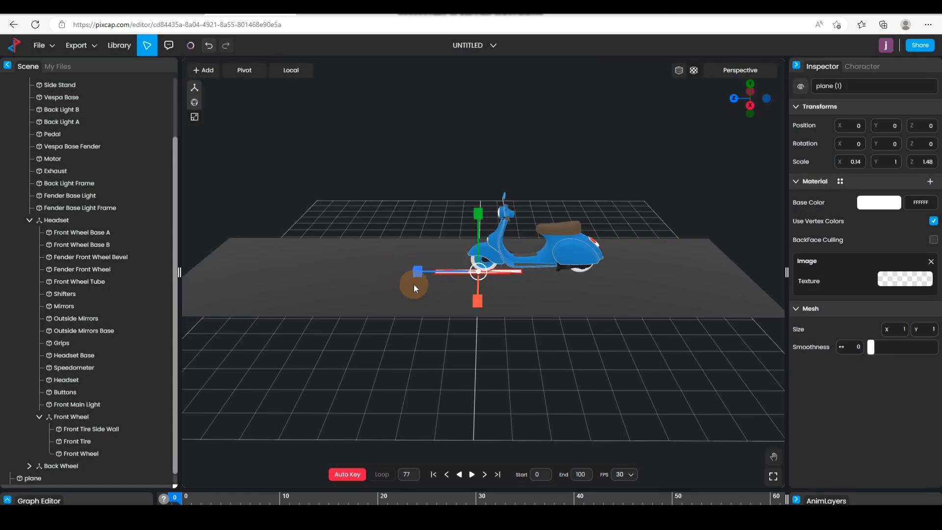
pyautogui.click(195, 88)
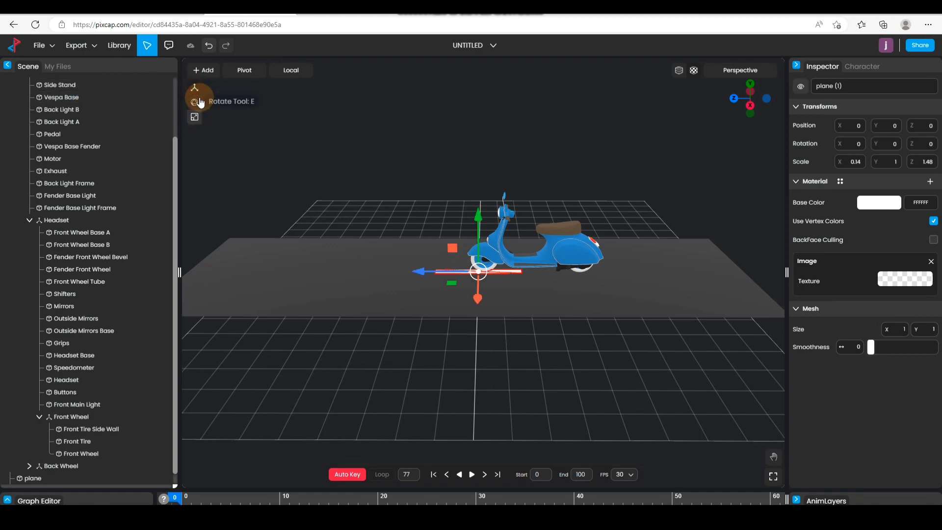
pyautogui.moveTo(421, 271); pyautogui.dragTo(211, 265)
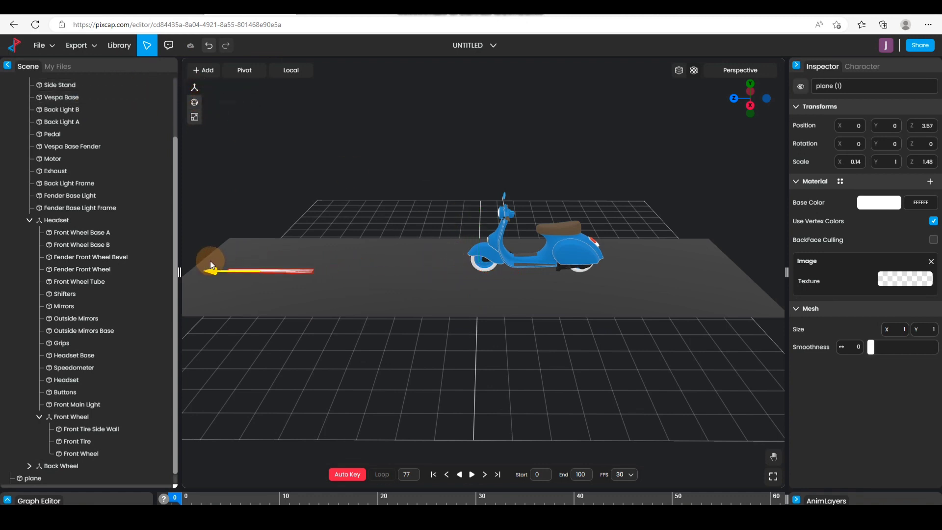
pyautogui.click(194, 103)
pyautogui.click(194, 117)
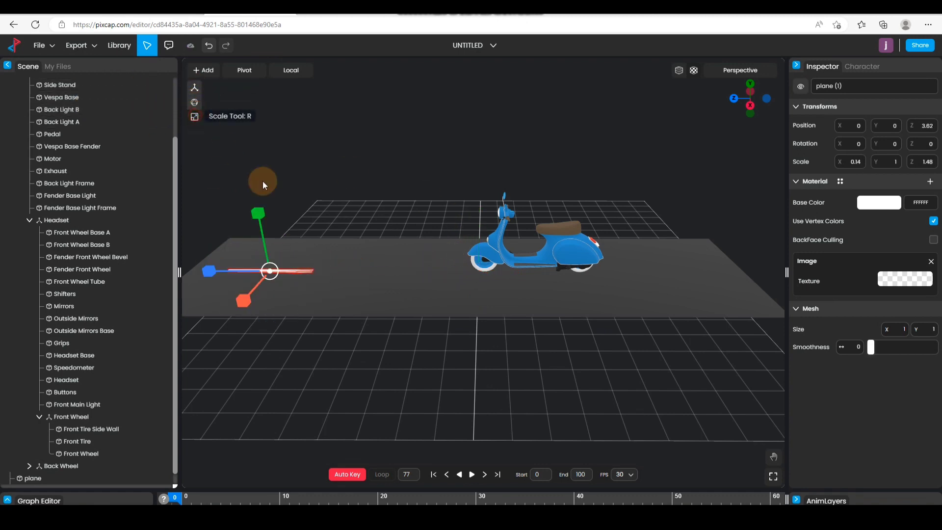
pyautogui.moveTo(273, 273); pyautogui.dragTo(166, 266)
# Centre the stripe on the road and raise it slightly above the surface.
pyautogui.click(194, 88)
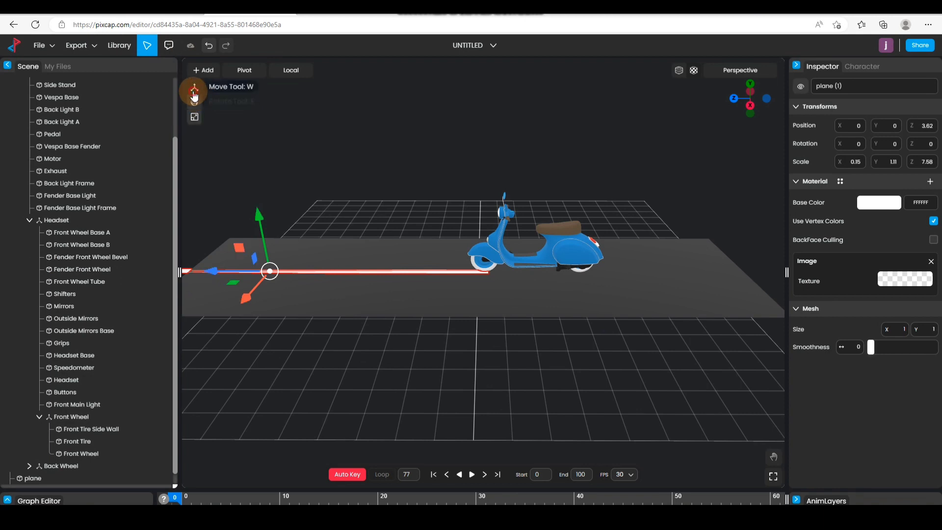
pyautogui.click(195, 102)
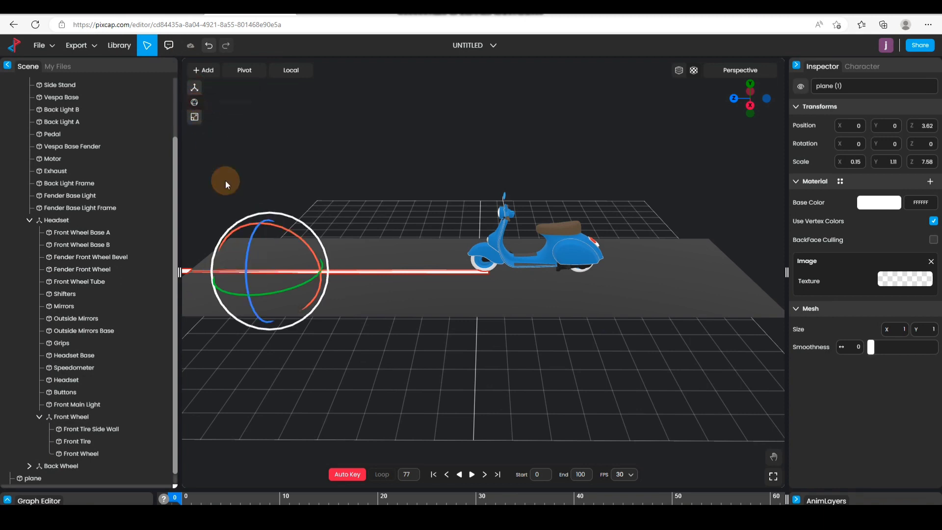
pyautogui.click(200, 116)
pyautogui.moveTo(211, 268); pyautogui.dragTo(381, 290)
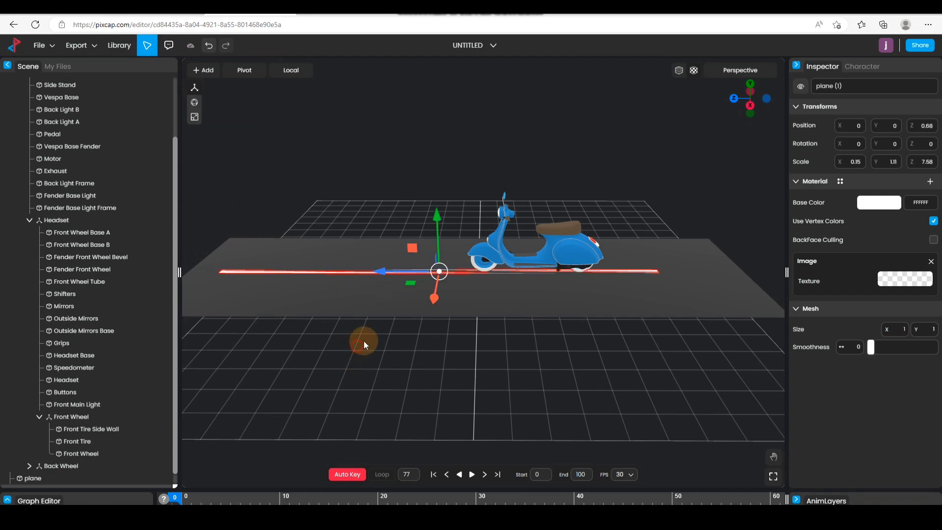
pyautogui.click(363, 340)
pyautogui.moveTo(383, 356); pyautogui.dragTo(408, 317)
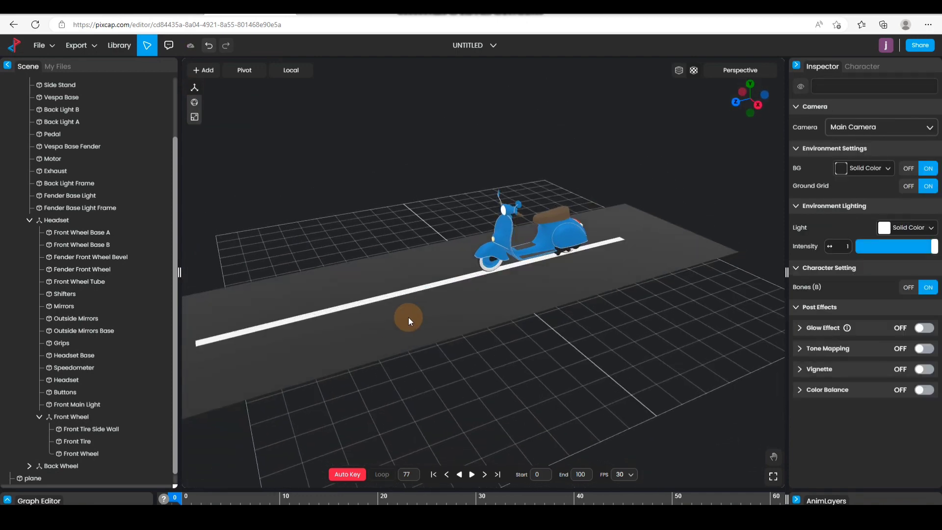
pyautogui.click(407, 286)
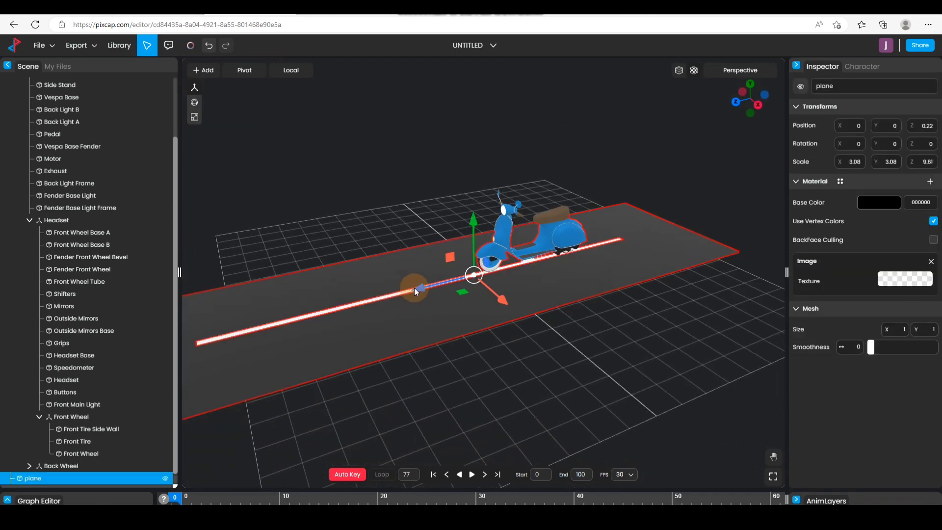
pyautogui.click(372, 298)
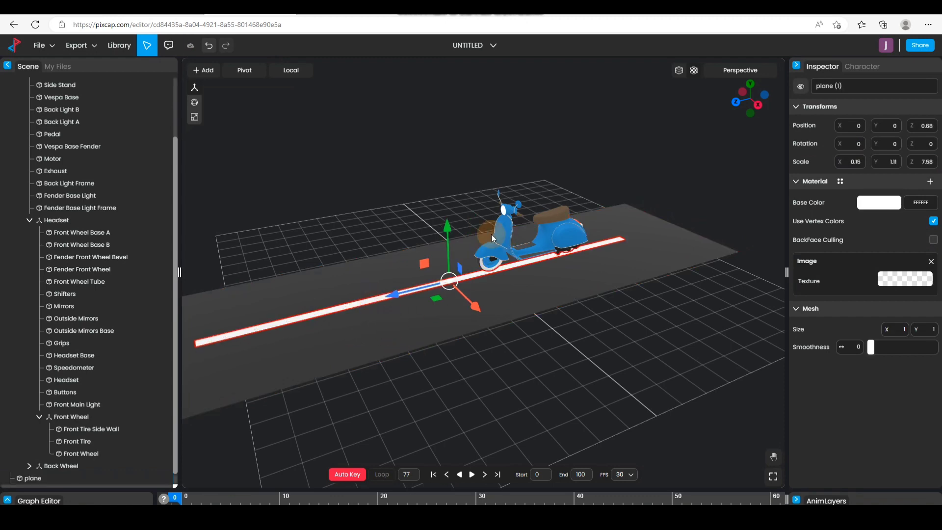
pyautogui.moveTo(449, 228); pyautogui.dragTo(536, 304)
pyautogui.click(536, 304)
# Show the Export options FBX, GLB (fast), Video, GIF and Image for the Questions And Answers project.
pyautogui.click(487, 356)
pyautogui.moveTo(487, 356); pyautogui.dragTo(446, 336)
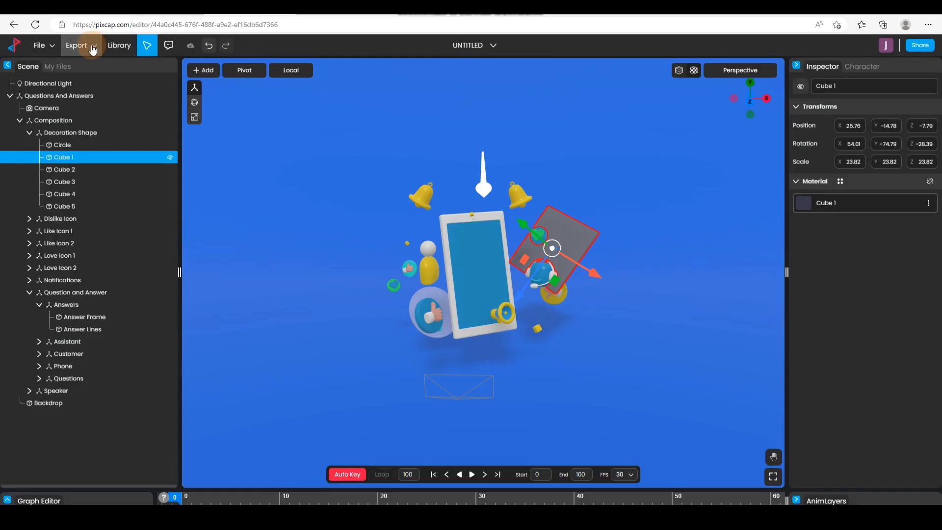
pyautogui.click(88, 47)
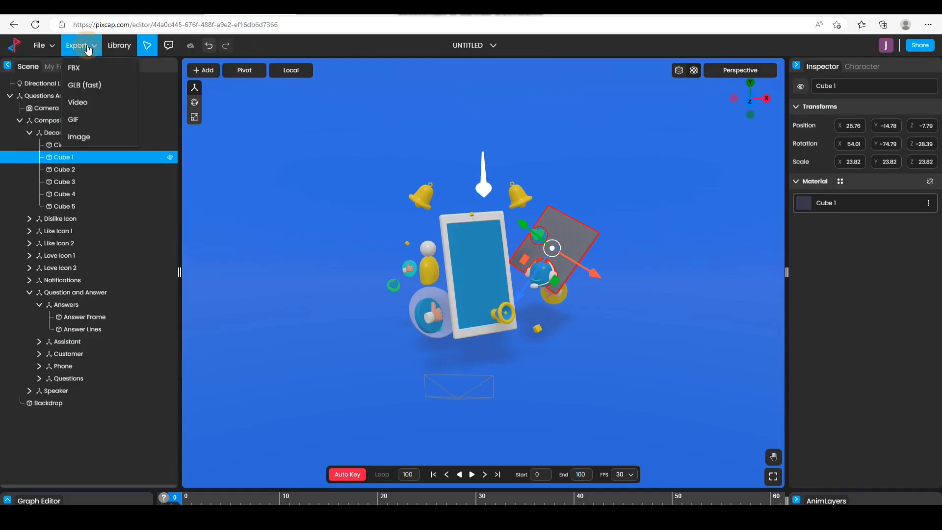